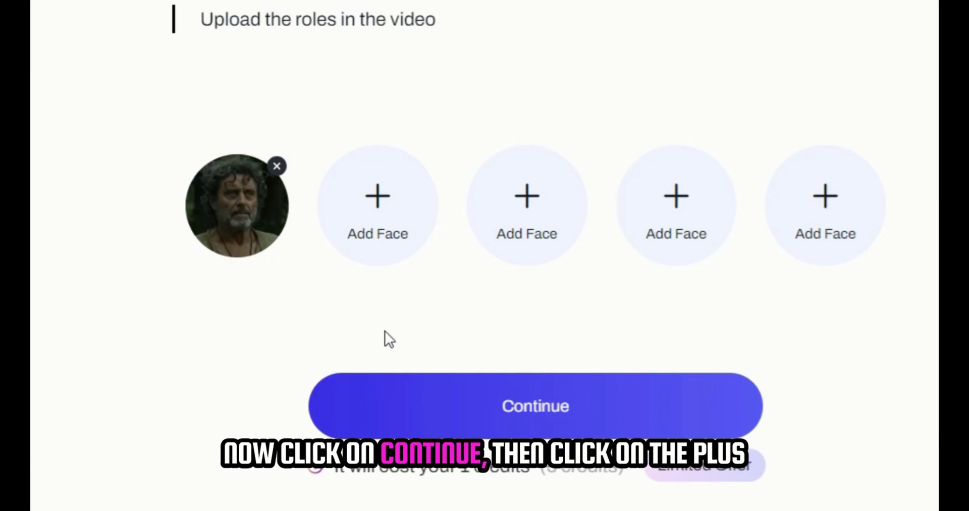
- Upload the srk_1 photo from Downloads as the replacement face in Artguru
{"action": "left_click", "coordinate": [411, 404]}
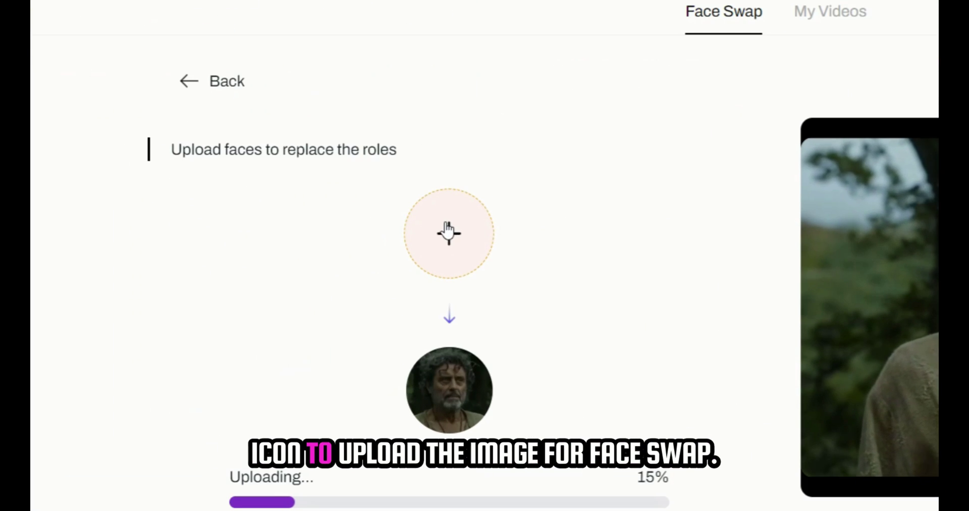
{"action": "left_click", "coordinate": [283, 242]}
{"action": "left_click", "coordinate": [544, 205]}
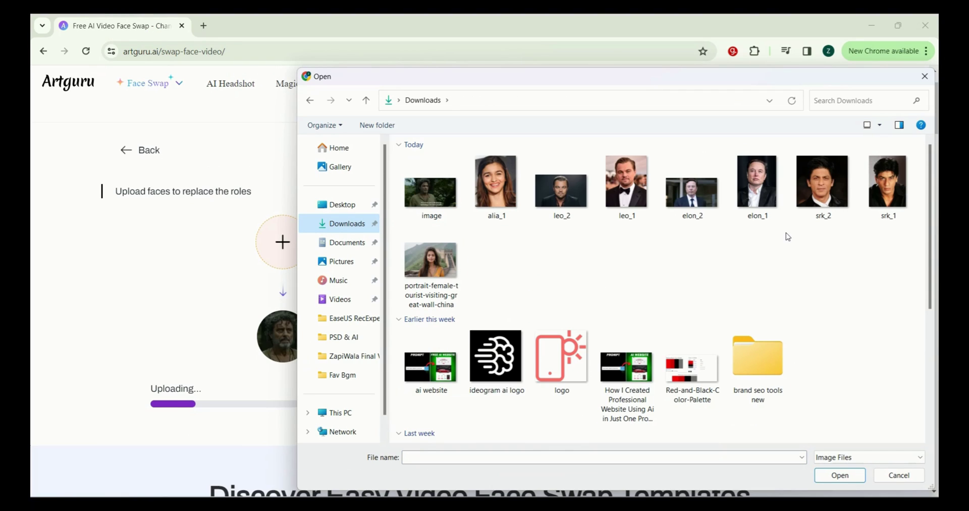
{"action": "left_click", "coordinate": [878, 190]}
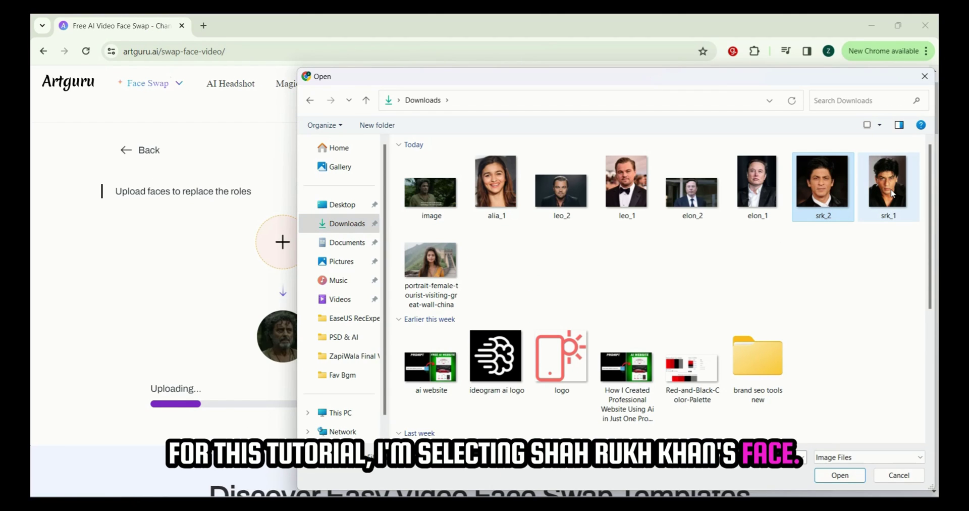
{"action": "double_click", "coordinate": [891, 193]}
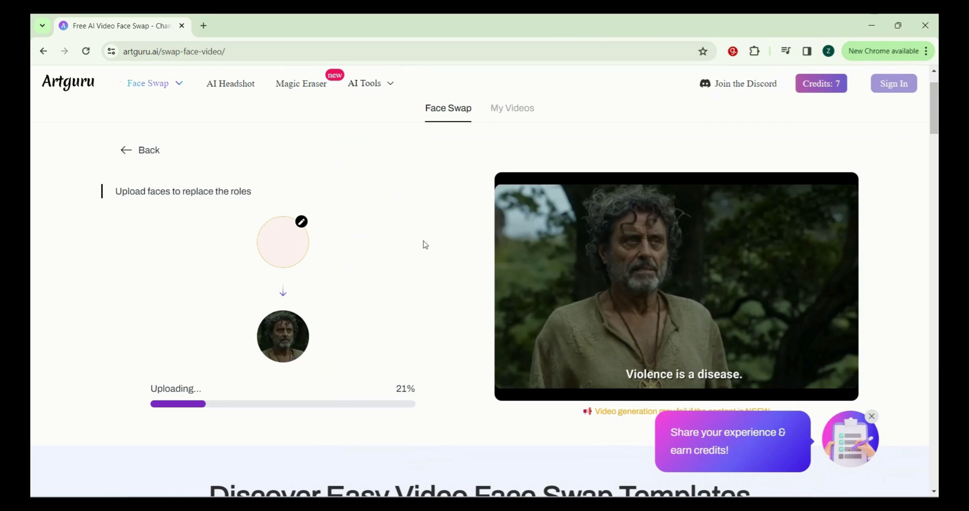
- Generate the face-swapped video and download it as MP4
{"action": "left_click", "coordinate": [872, 416]}
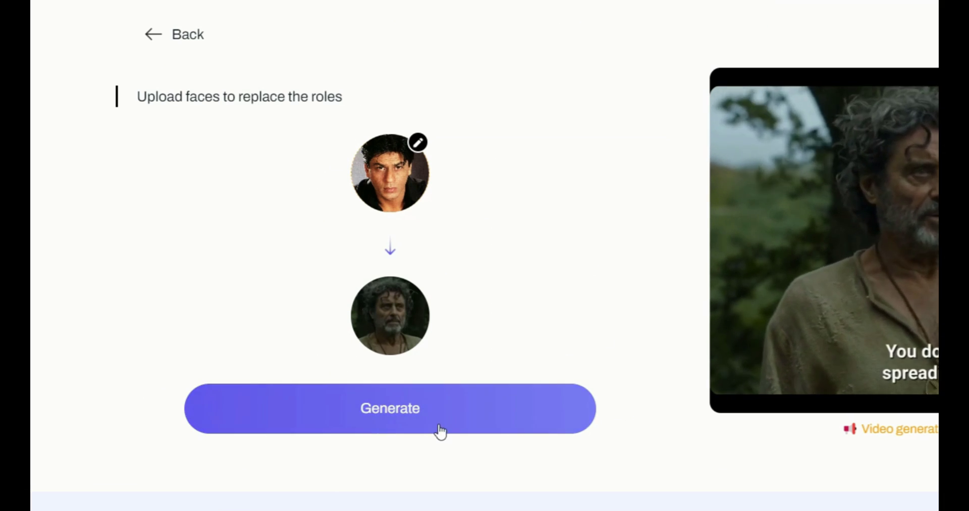
{"action": "left_click", "coordinate": [440, 431]}
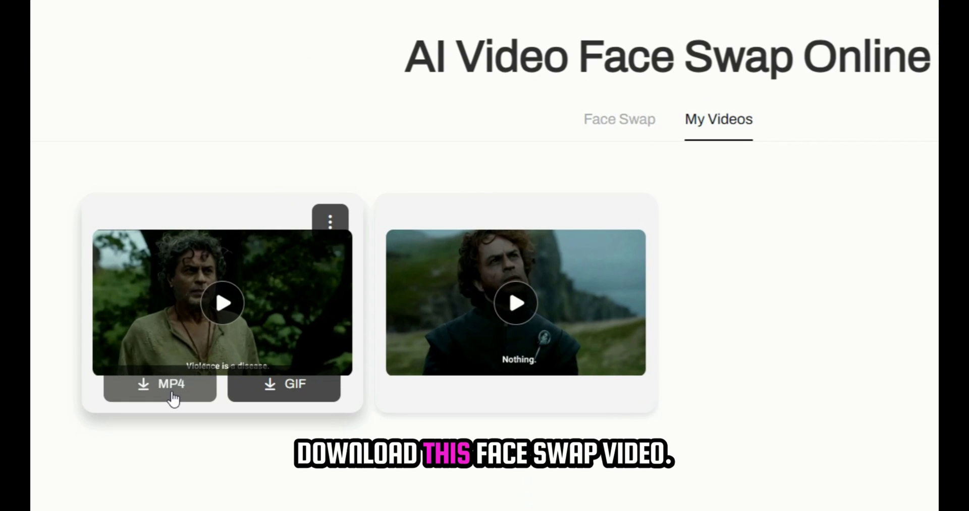
{"action": "left_click", "coordinate": [172, 398]}
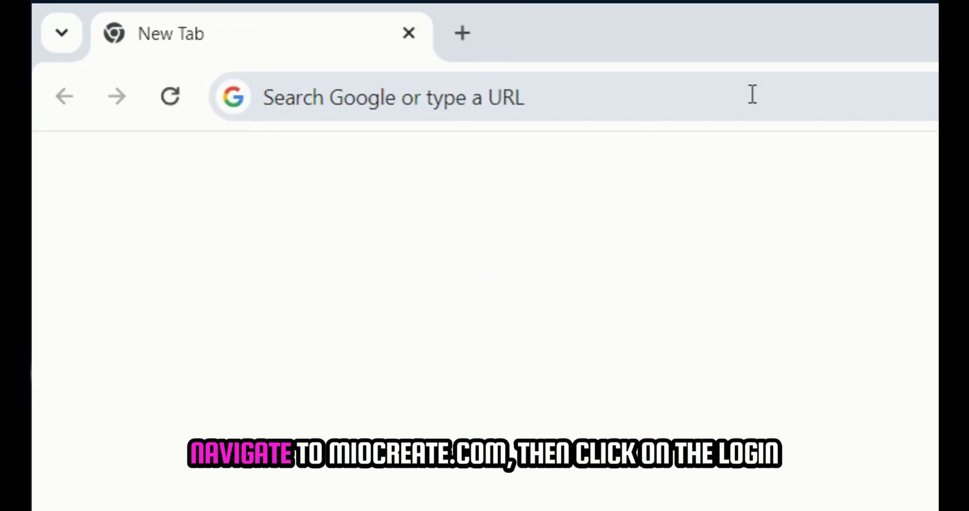
- Load the miocreate.com website in the browser
{"action": "left_click", "coordinate": [752, 93]}
{"action": "type", "text": "miocreate"}
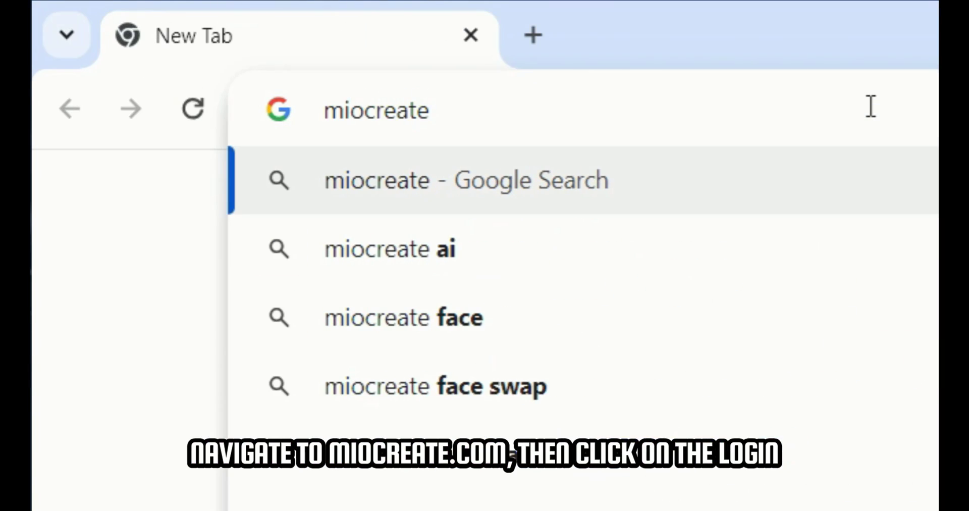
{"action": "type", "text": ".com"}
{"action": "key", "text": "Return"}
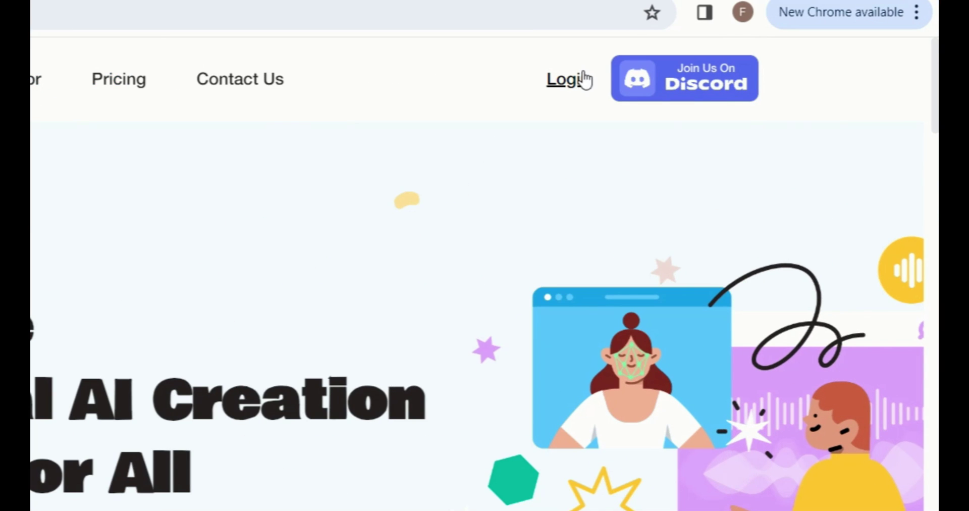
- Log in to MioCreate with a Google account and open the free face swap page
{"action": "left_click", "coordinate": [584, 80]}
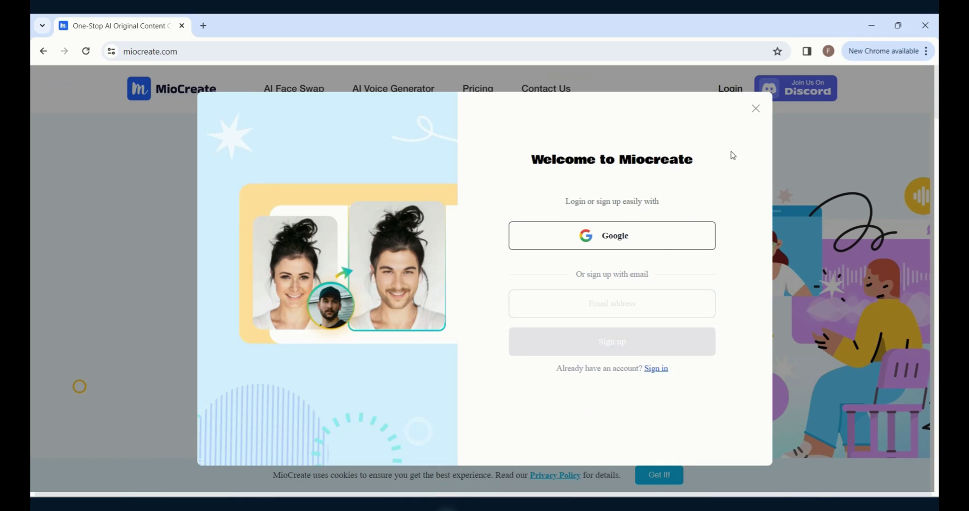
{"action": "left_click", "coordinate": [656, 240]}
{"action": "left_click", "coordinate": [506, 247]}
{"action": "left_click", "coordinate": [580, 386]}
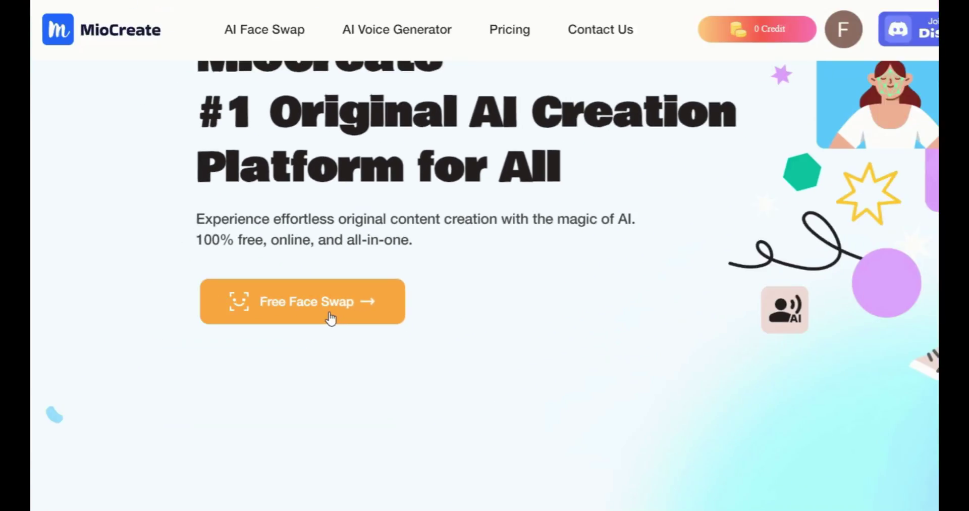
{"action": "left_click", "coordinate": [305, 341]}
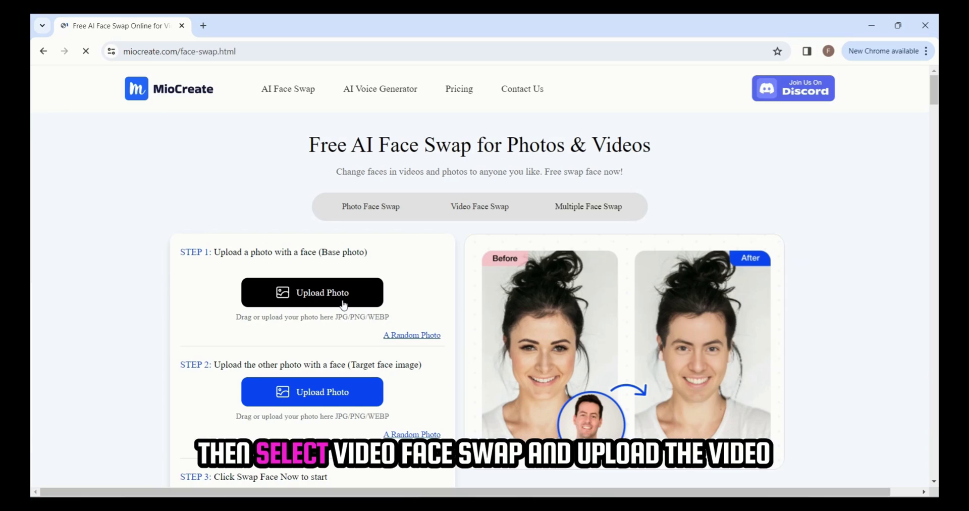
- Switch to Video Face Swap and upload the part_2 clip from ZapiWala Final Videos
{"action": "scroll", "coordinate": [355, 309], "scroll_direction": "down", "scroll_amount": 1}
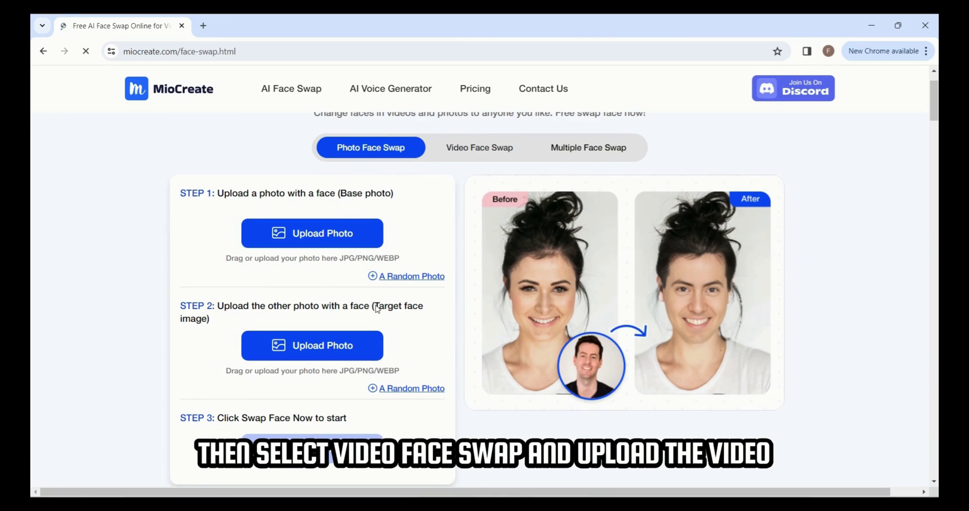
{"action": "left_click", "coordinate": [501, 148]}
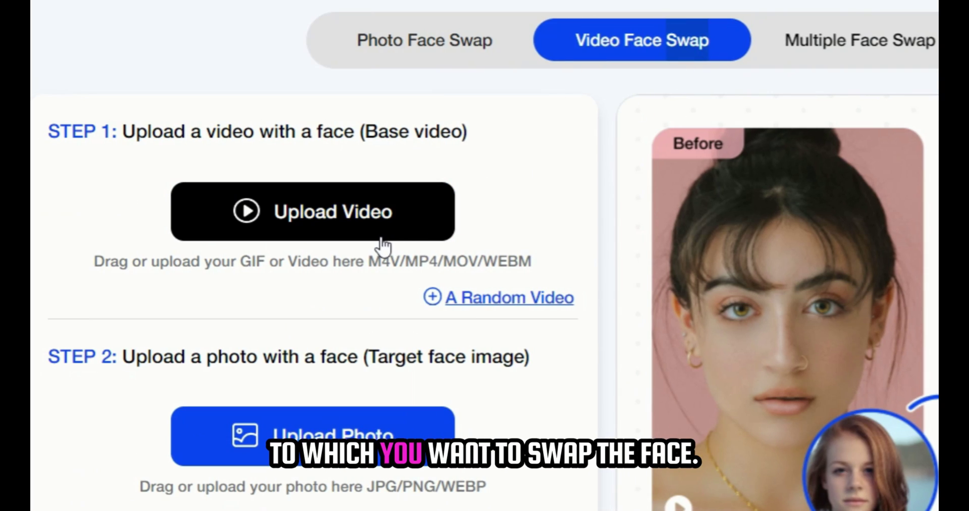
{"action": "left_click", "coordinate": [381, 239]}
{"action": "left_click", "coordinate": [348, 355]}
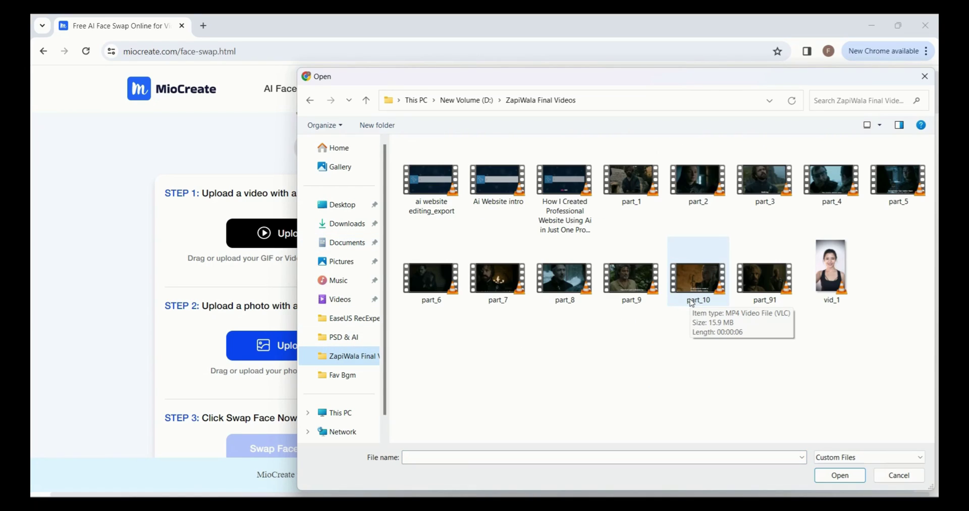
{"action": "double_click", "coordinate": [697, 182]}
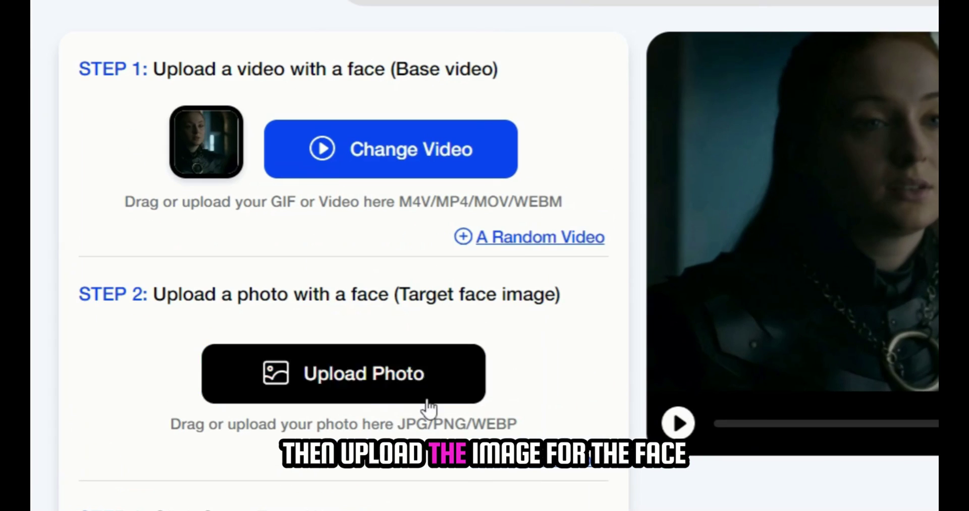
- Upload the woman's photo as the target face and run Swap Face Now
{"action": "left_click", "coordinate": [322, 356]}
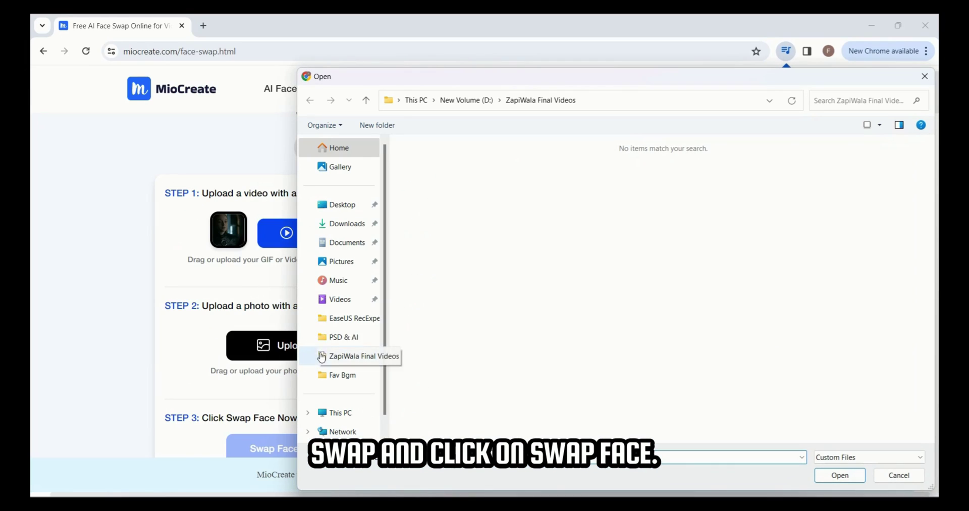
{"action": "double_click", "coordinate": [492, 180]}
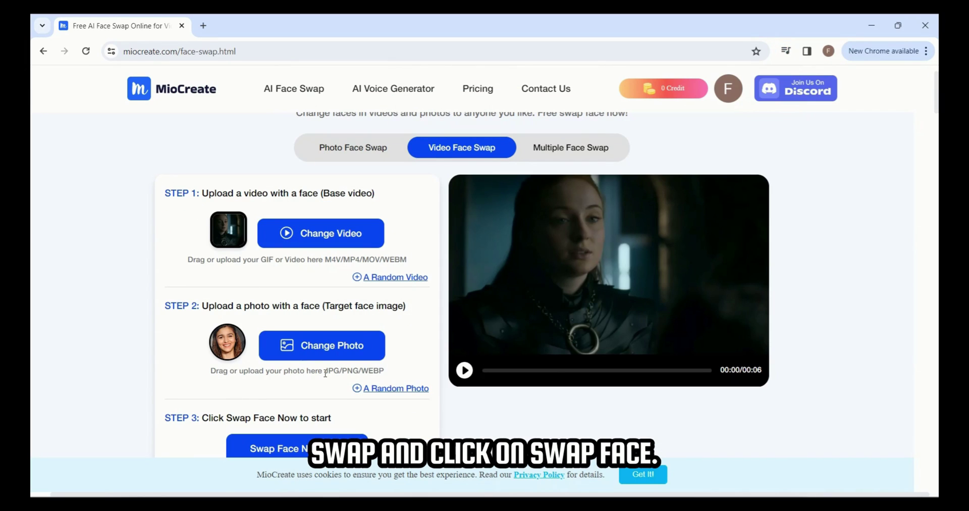
{"action": "scroll", "coordinate": [325, 372], "scroll_direction": "down", "scroll_amount": 1}
{"action": "left_click", "coordinate": [322, 396]}
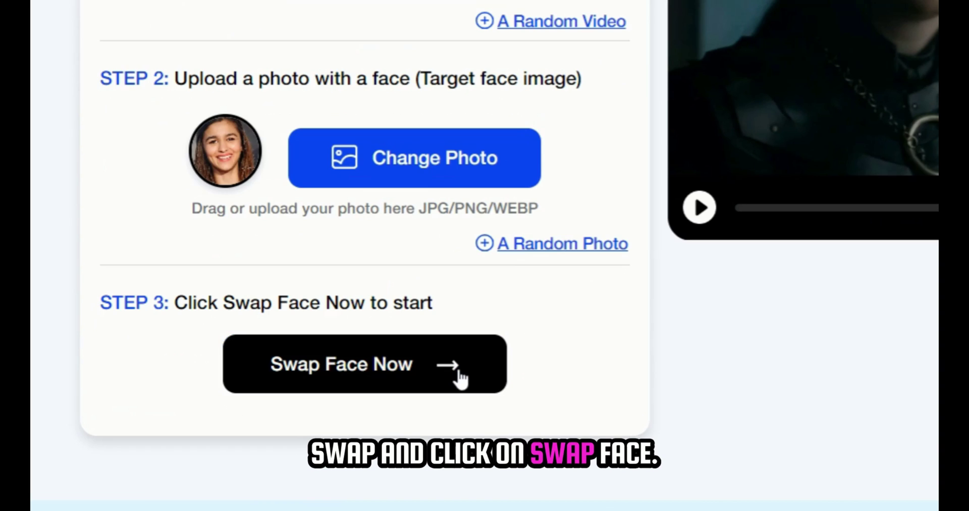
{"action": "left_click", "coordinate": [416, 368]}
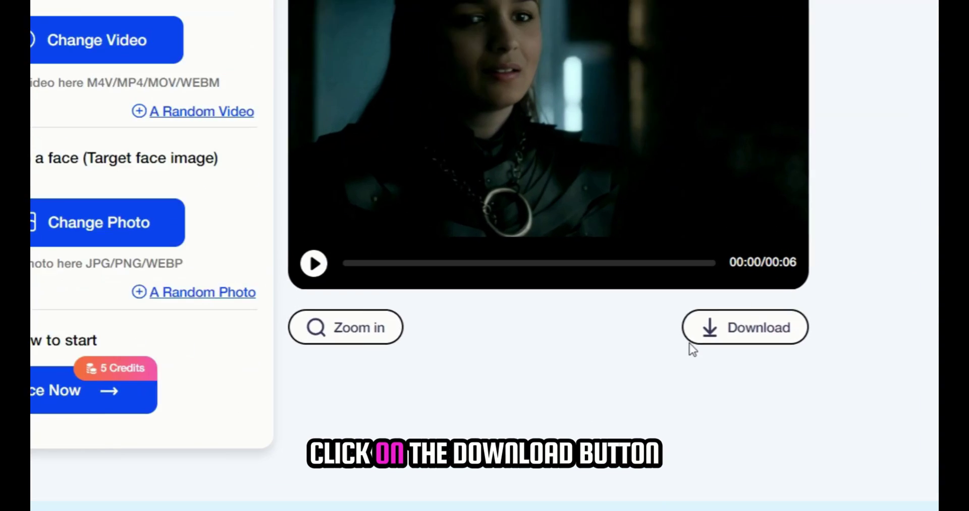
- Download the 6-second face-swapped clip, acknowledge the success message, and play it
{"action": "left_click", "coordinate": [711, 357]}
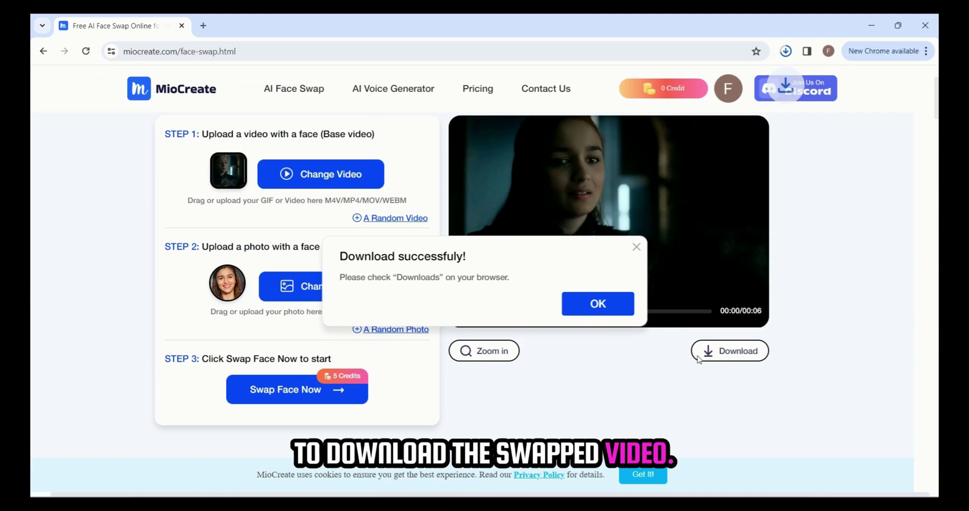
{"action": "left_click", "coordinate": [598, 303]}
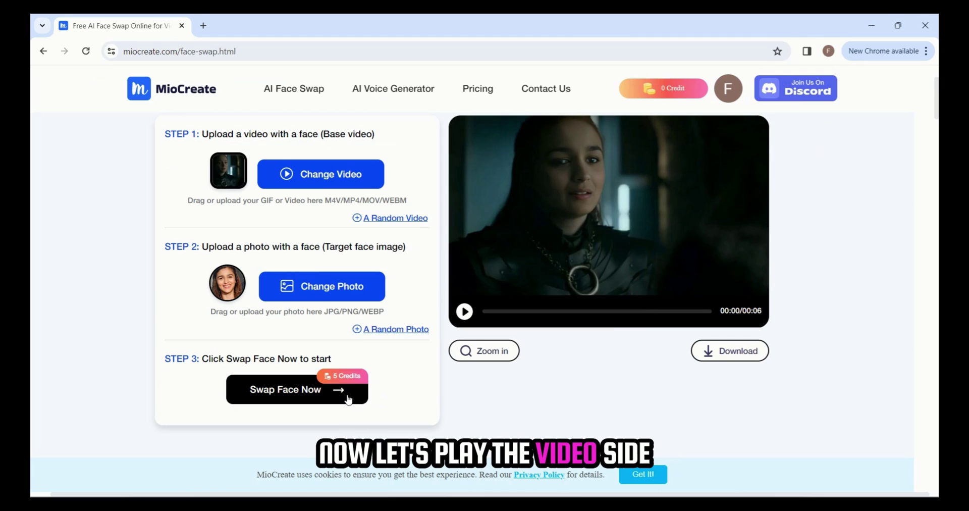
{"action": "left_click", "coordinate": [464, 311]}
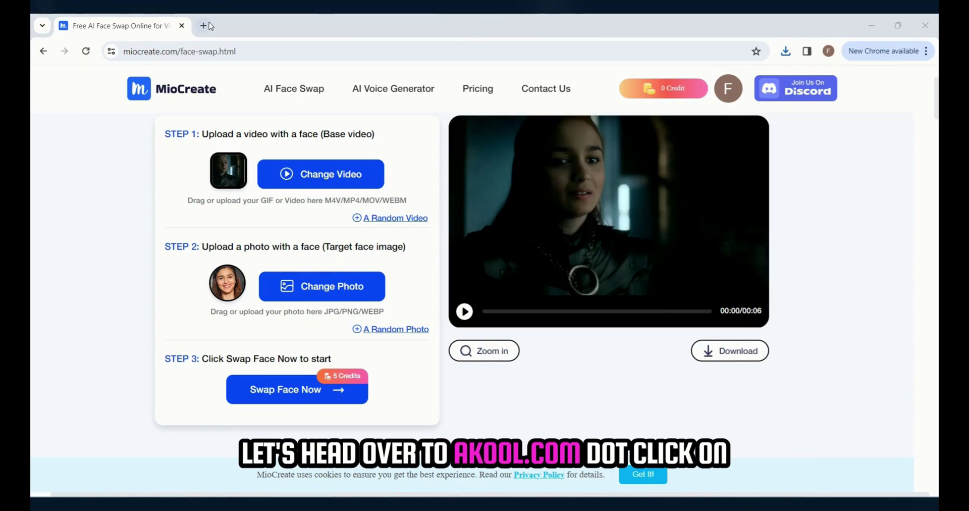
- Load akool.com in a new browser tab
{"action": "left_click", "coordinate": [203, 25]}
{"action": "type", "text": "akool"}
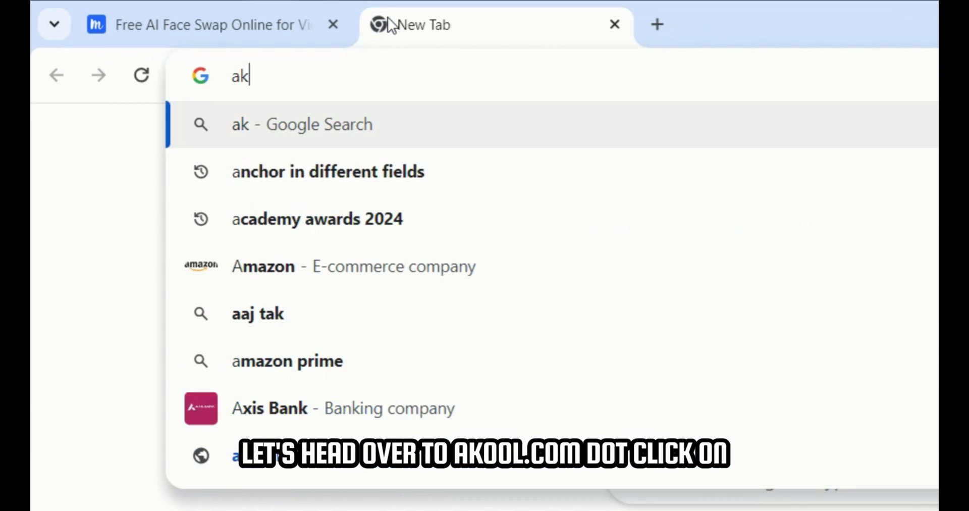
{"action": "type", "text": ".com"}
{"action": "key", "text": "Return"}
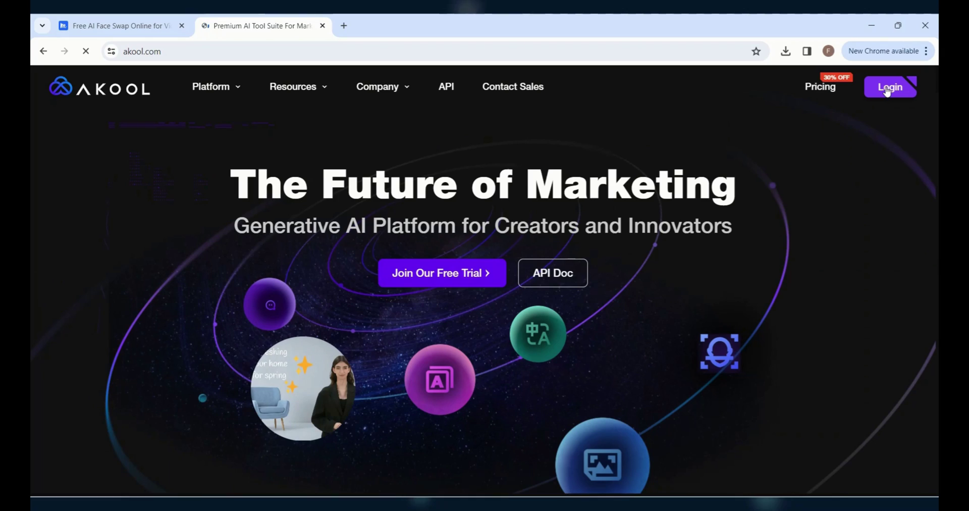
- Sign in to Akool with a Google account and confirm the 100 free credits
{"action": "left_click", "coordinate": [887, 90]}
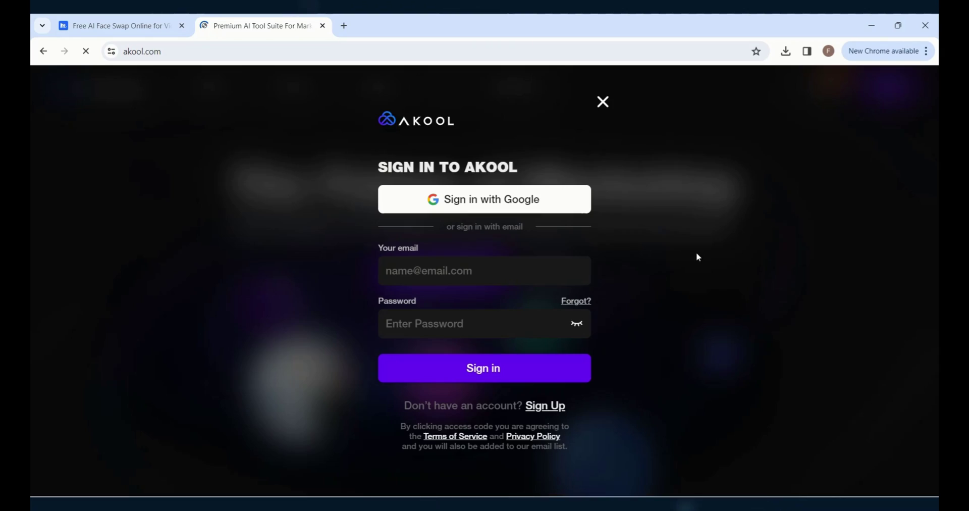
{"action": "left_click", "coordinate": [494, 202]}
{"action": "left_click", "coordinate": [509, 230]}
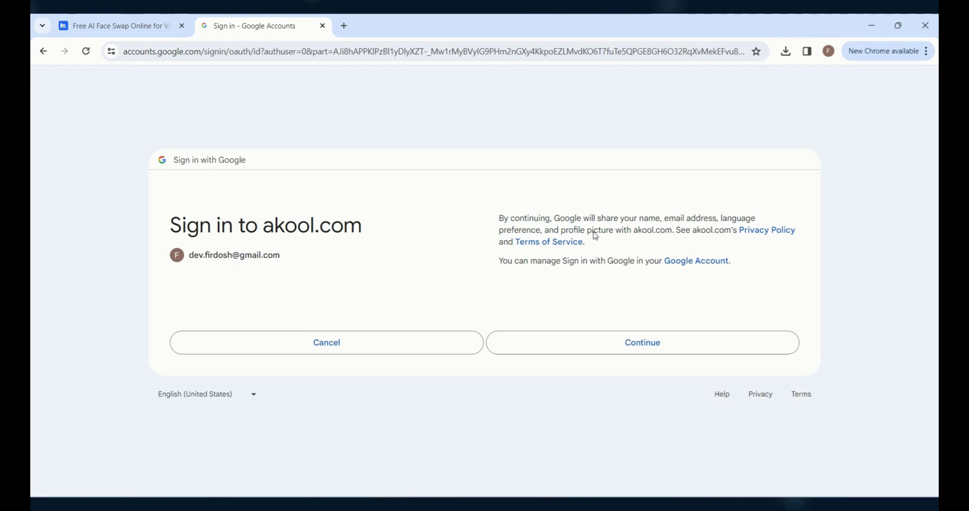
{"action": "left_click", "coordinate": [618, 341]}
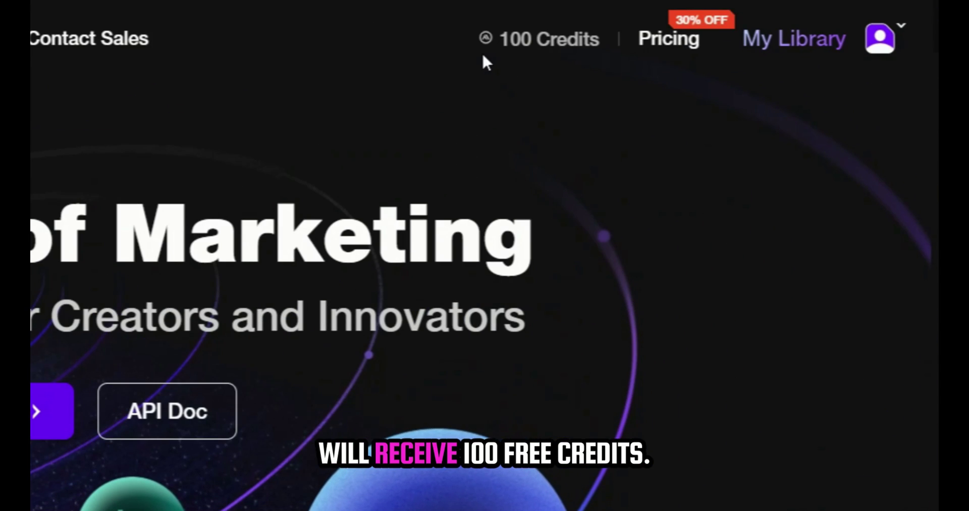
{"action": "left_click_drag", "start_coordinate": [488, 50], "coordinate": [571, 51]}
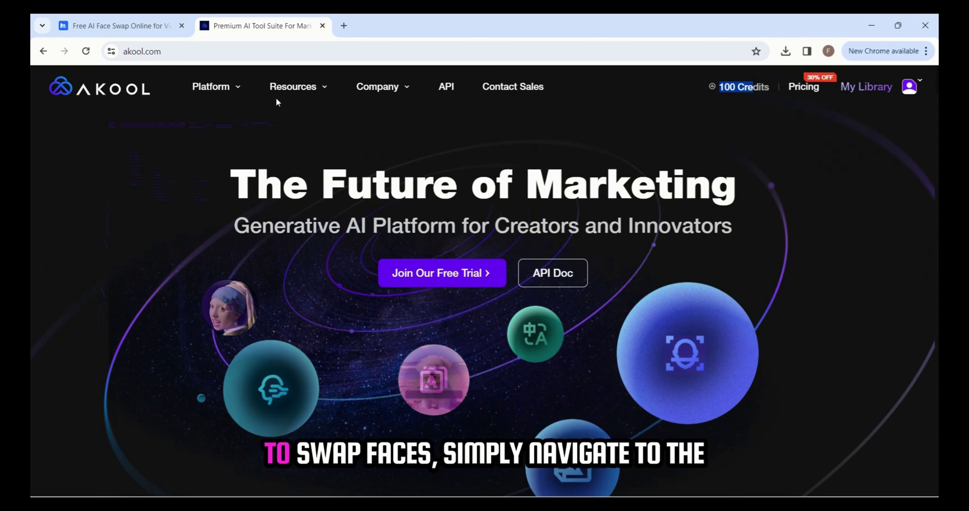
{"action": "left_click", "coordinate": [237, 87]}
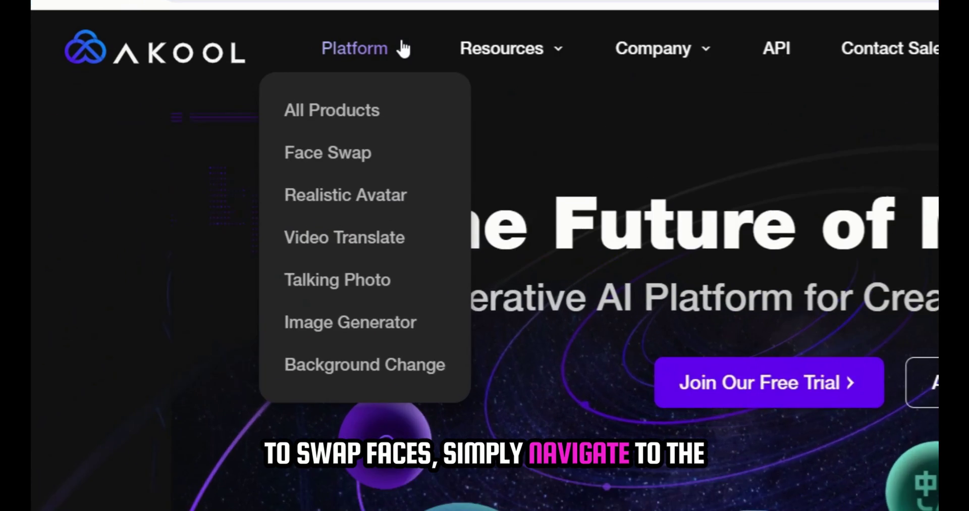
- Upload the part_8 clip from ZapiWala Final Videos into Akool's Face Swap tool
{"action": "left_click", "coordinate": [384, 161]}
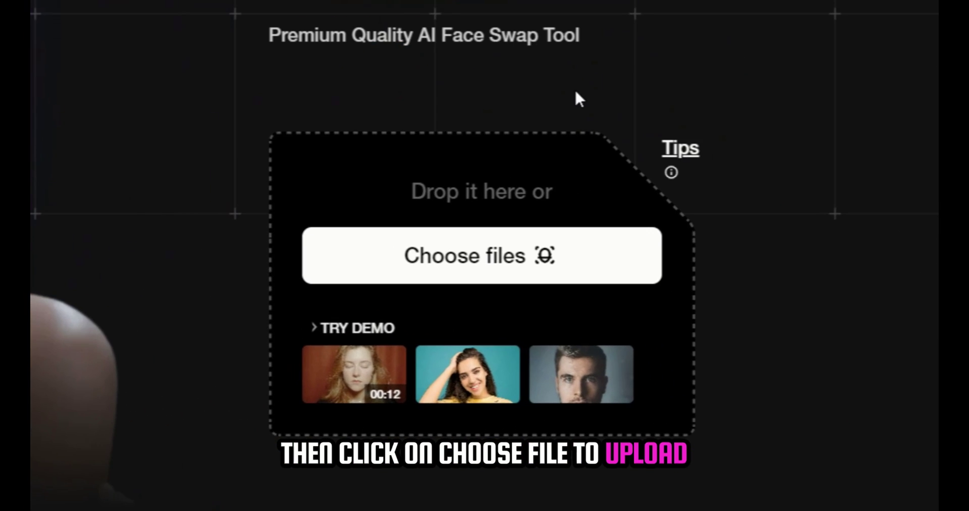
{"action": "left_click", "coordinate": [503, 261]}
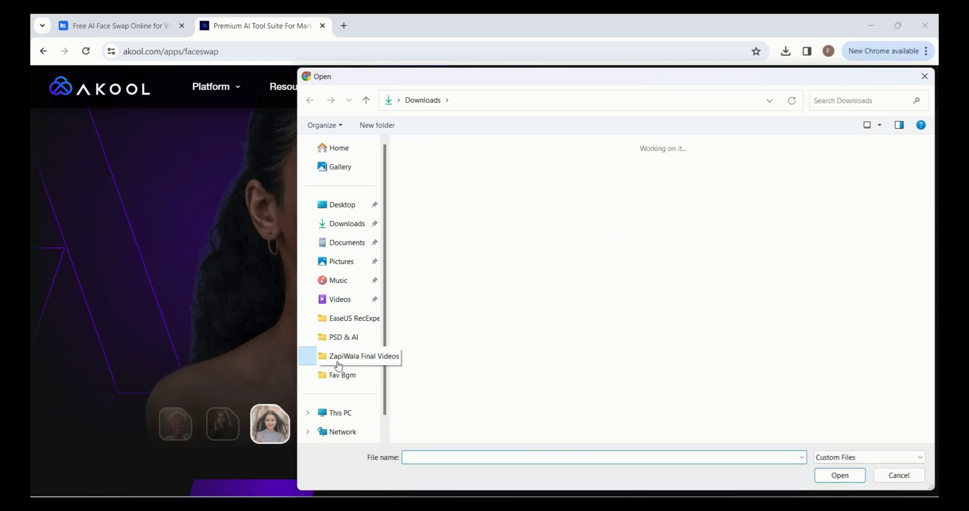
{"action": "left_click", "coordinate": [337, 356]}
{"action": "double_click", "coordinate": [553, 273]}
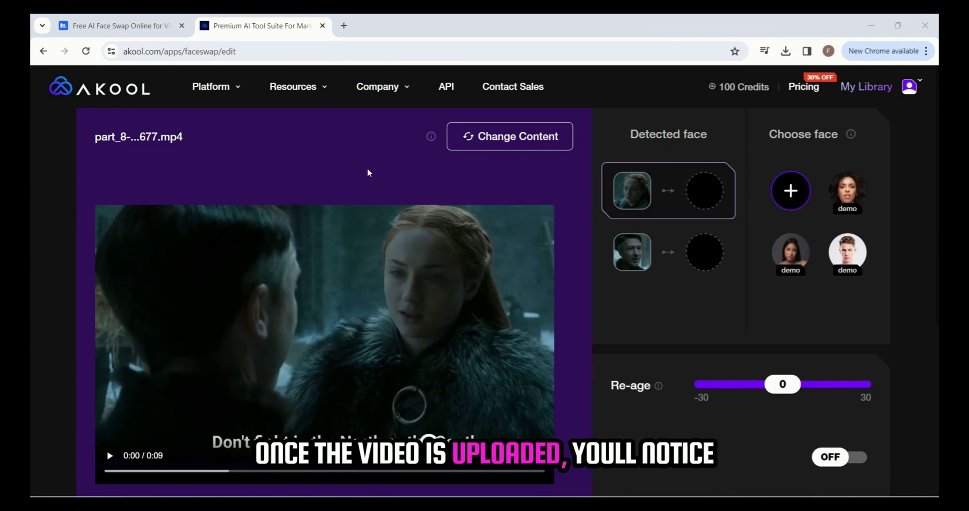
{"action": "scroll", "coordinate": [356, 240], "scroll_direction": "down", "scroll_amount": 2}
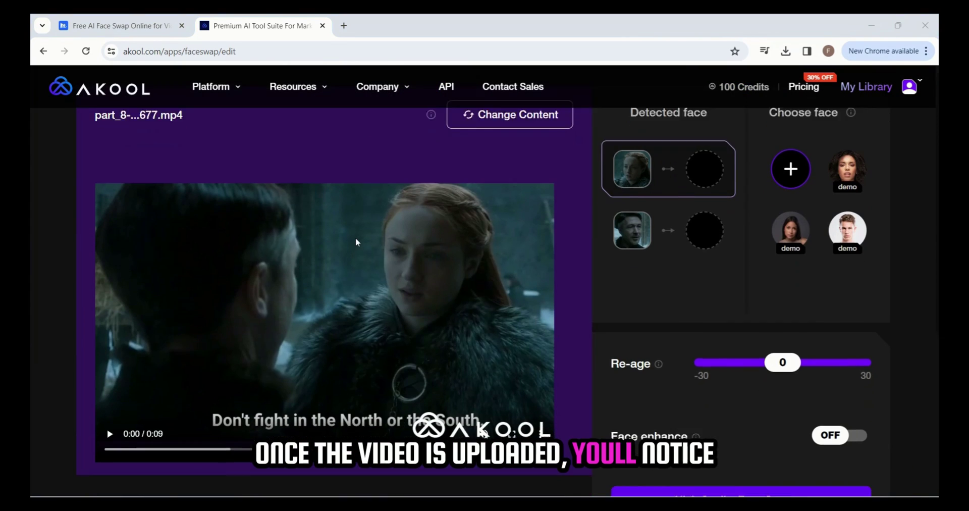
{"action": "scroll", "coordinate": [355, 241], "scroll_direction": "up", "scroll_amount": 2}
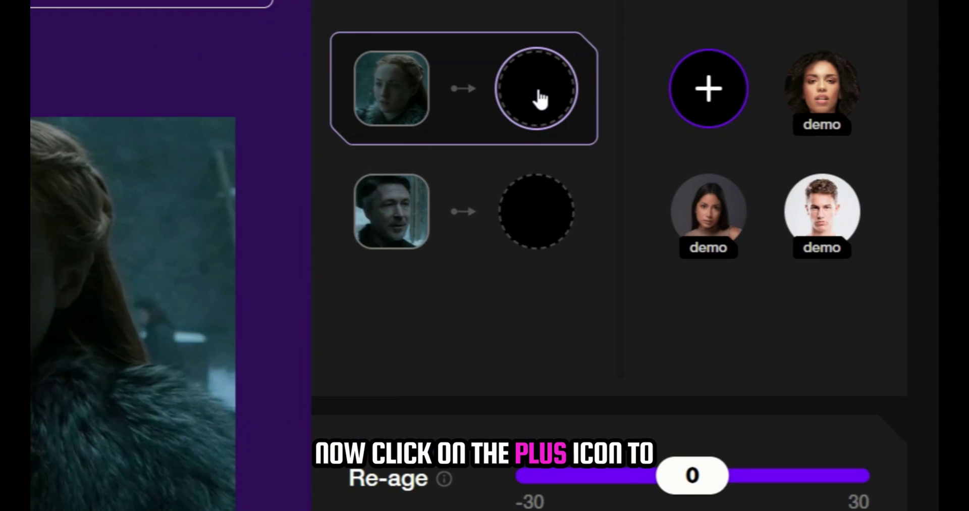
- Add a face photo from Downloads; map the woman's face to character one, the man's to character two
{"action": "left_click", "coordinate": [713, 67]}
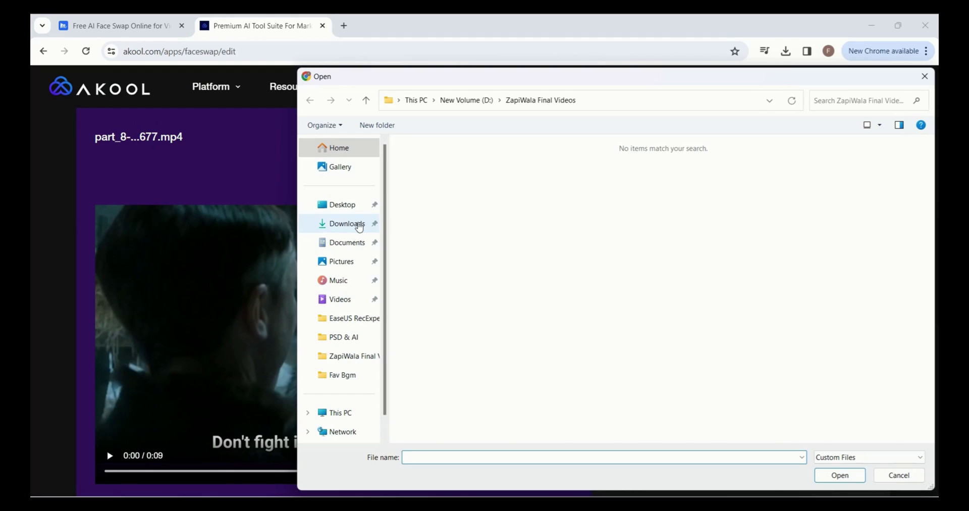
{"action": "left_click", "coordinate": [359, 224]}
{"action": "left_click", "coordinate": [641, 185]}
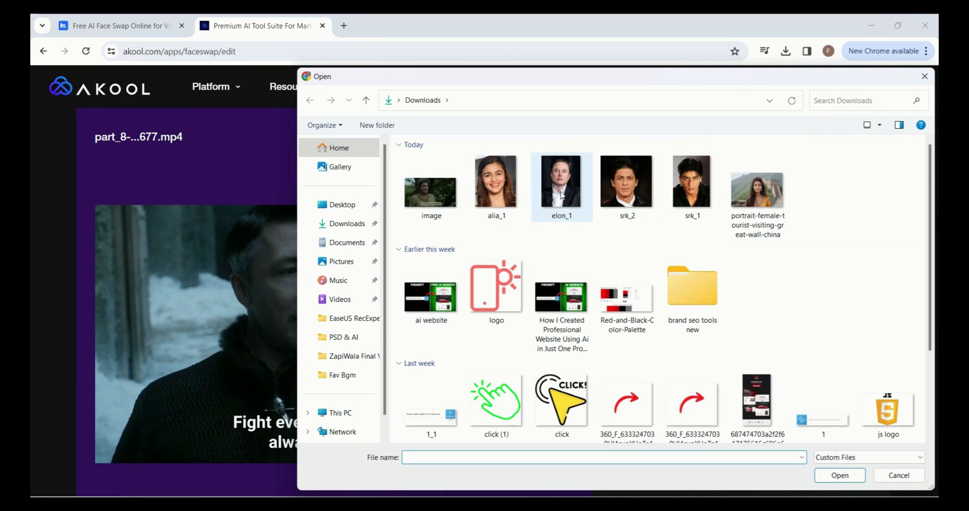
{"action": "double_click", "coordinate": [561, 187]}
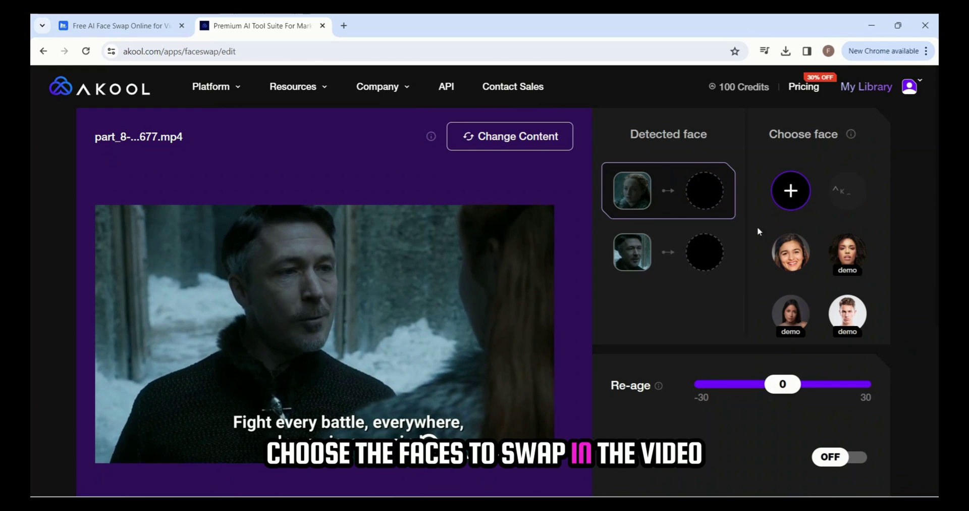
{"action": "left_click", "coordinate": [791, 252]}
{"action": "left_click", "coordinate": [696, 263]}
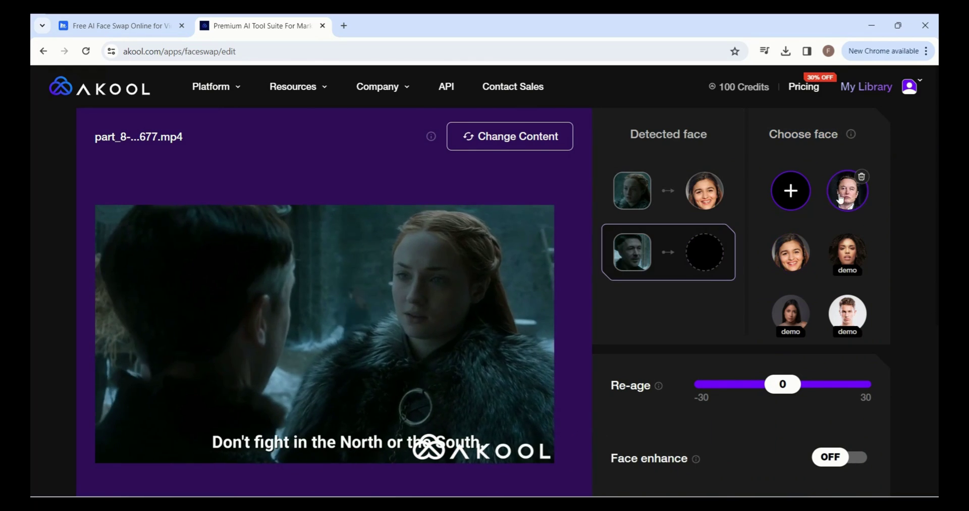
{"action": "left_click", "coordinate": [847, 191]}
- Set Re-age to 8 and start the high quality face swap
{"action": "scroll", "coordinate": [910, 274], "scroll_direction": "down", "scroll_amount": 1}
{"action": "scroll", "coordinate": [910, 275], "scroll_direction": "down", "scroll_amount": 1}
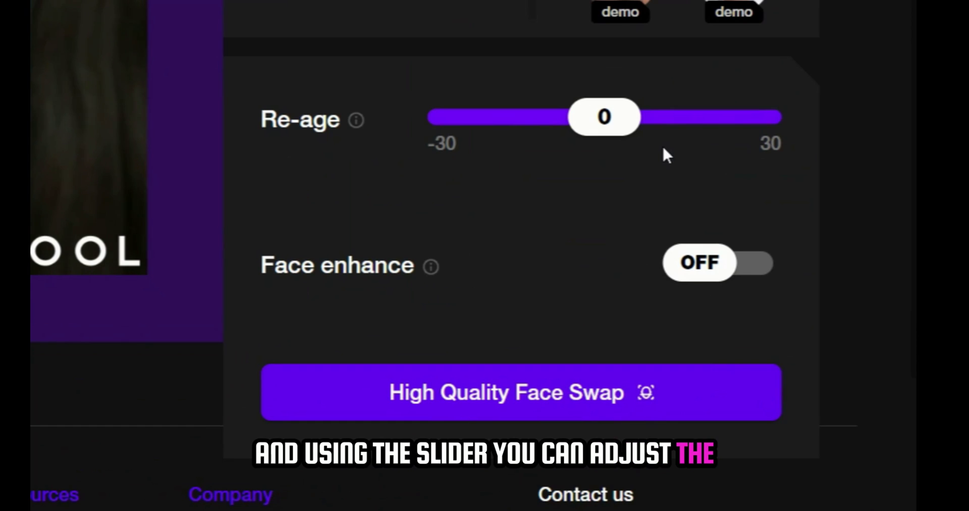
{"action": "left_click_drag", "start_coordinate": [610, 130], "coordinate": [617, 136]}
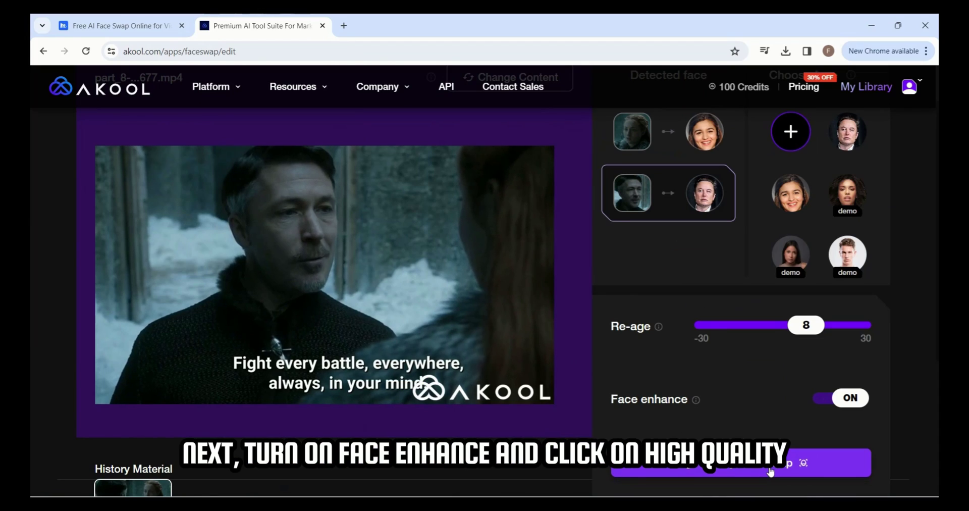
{"action": "left_click", "coordinate": [578, 406]}
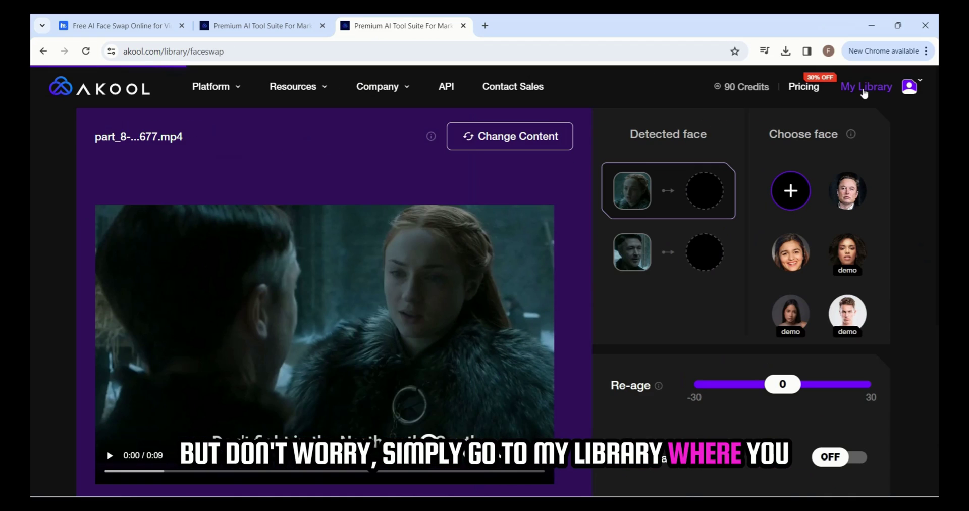
{"action": "left_click", "coordinate": [785, 31]}
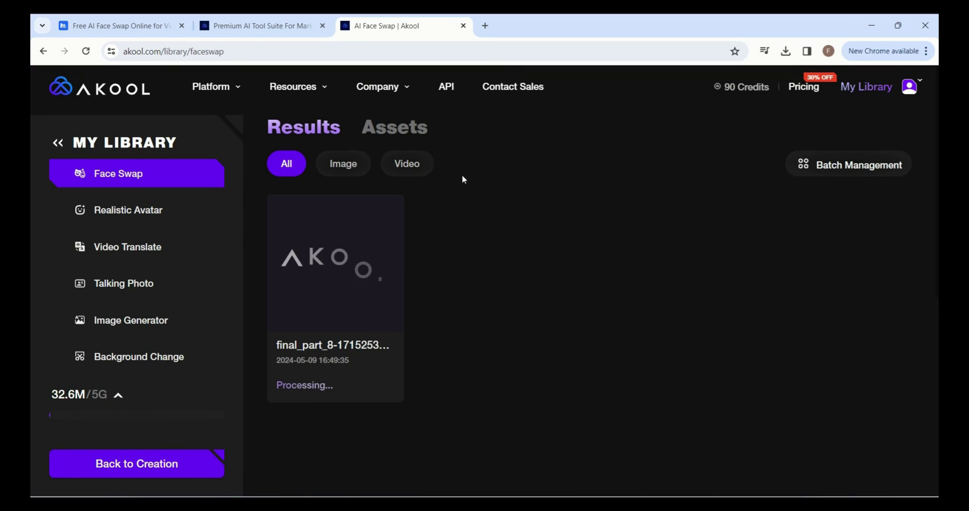
- Close the old editor tab and download the finished part_8 face-swap video
{"action": "left_click", "coordinate": [322, 26]}
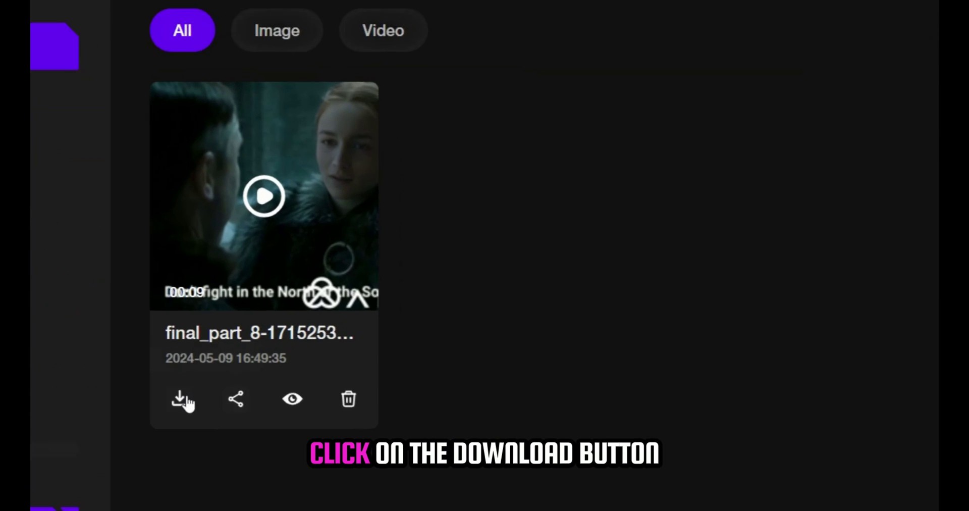
{"action": "left_click", "coordinate": [127, 406]}
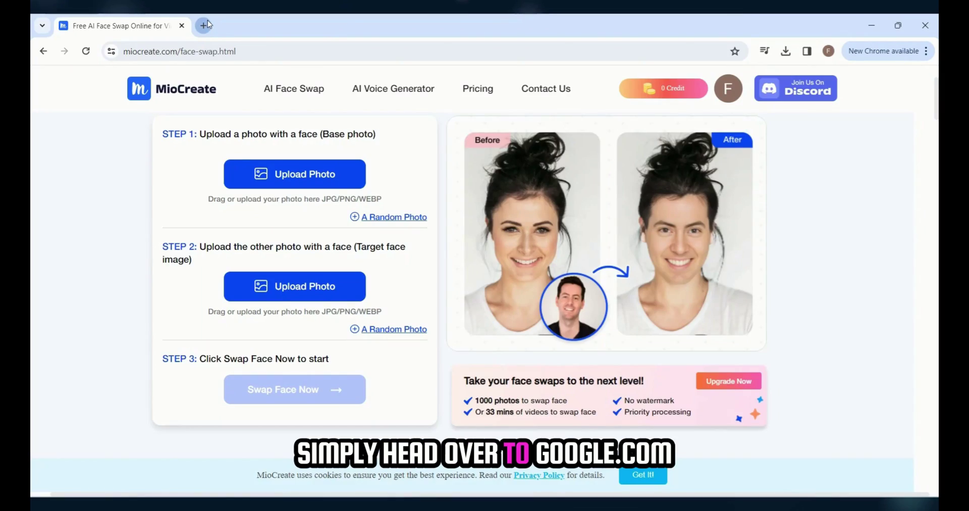
- Search 'run diff' in a new tab and open the RunDiffusion website
{"action": "left_click", "coordinate": [167, 11]}
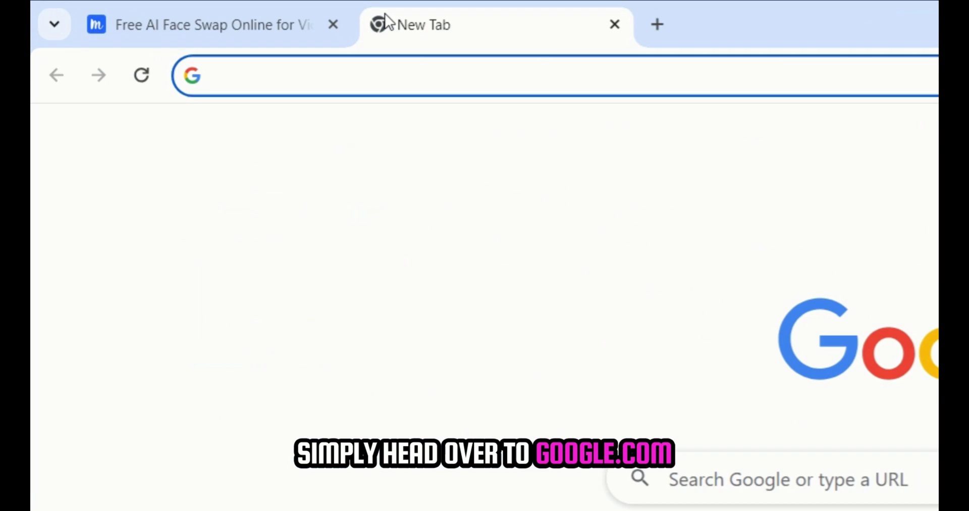
{"action": "type", "text": "run diff"}
{"action": "key", "text": "Return"}
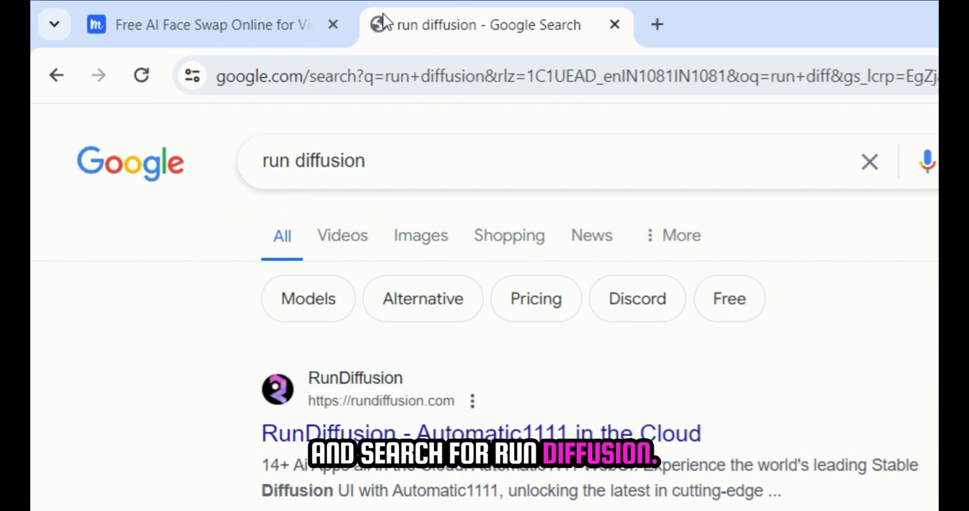
{"action": "left_click", "coordinate": [363, 435]}
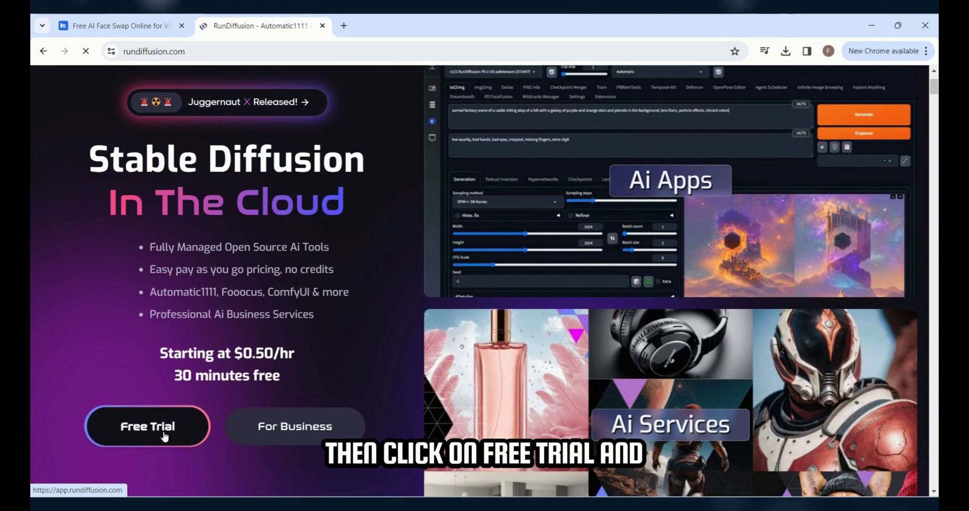
- Sign in to RunDiffusion's free trial with a Google account
{"action": "left_click", "coordinate": [164, 436]}
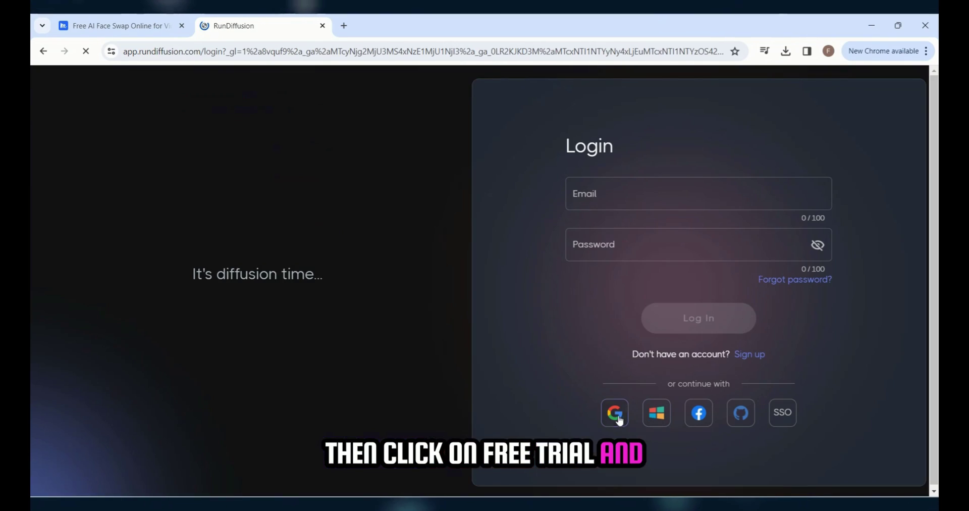
{"action": "left_click", "coordinate": [614, 412]}
{"action": "left_click", "coordinate": [510, 227]}
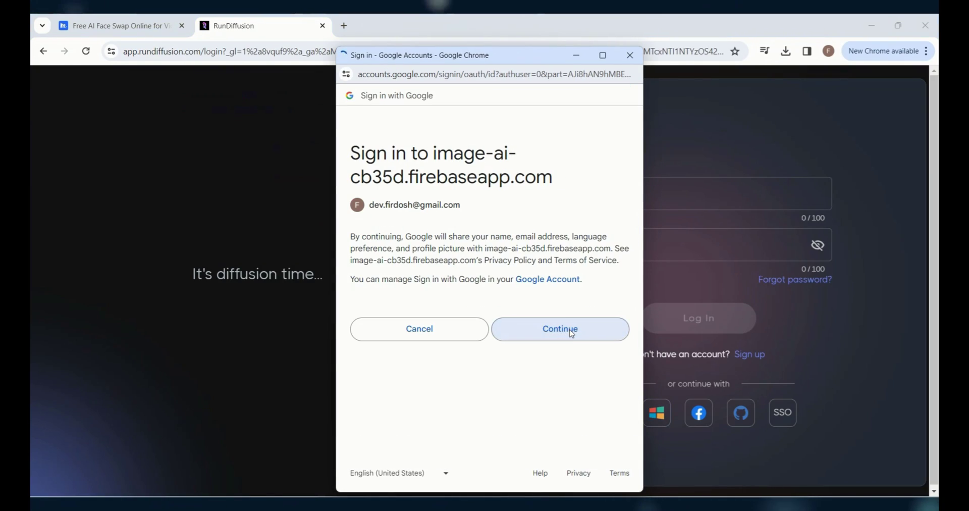
{"action": "left_click", "coordinate": [560, 328]}
{"action": "scroll", "coordinate": [620, 207], "scroll_direction": "down", "scroll_amount": 3}
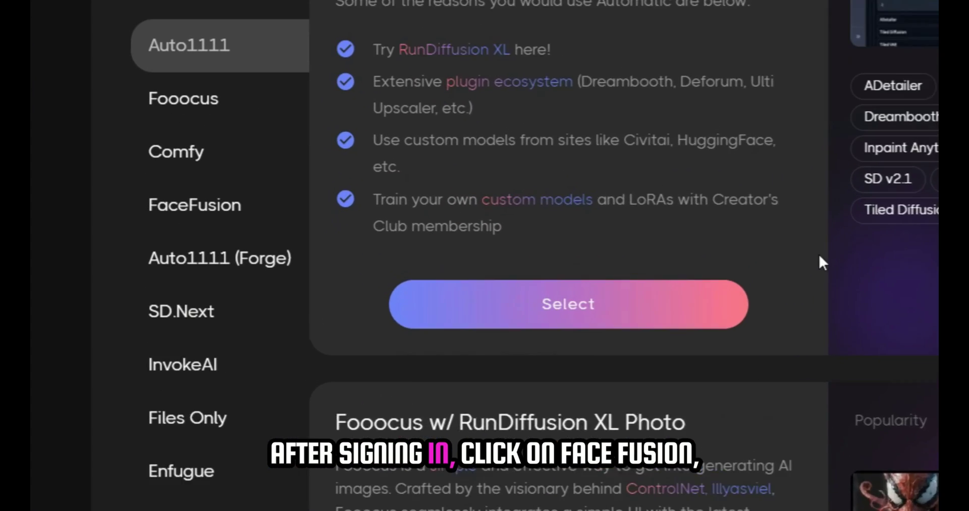
{"action": "scroll", "coordinate": [848, 255], "scroll_direction": "up", "scroll_amount": 5}
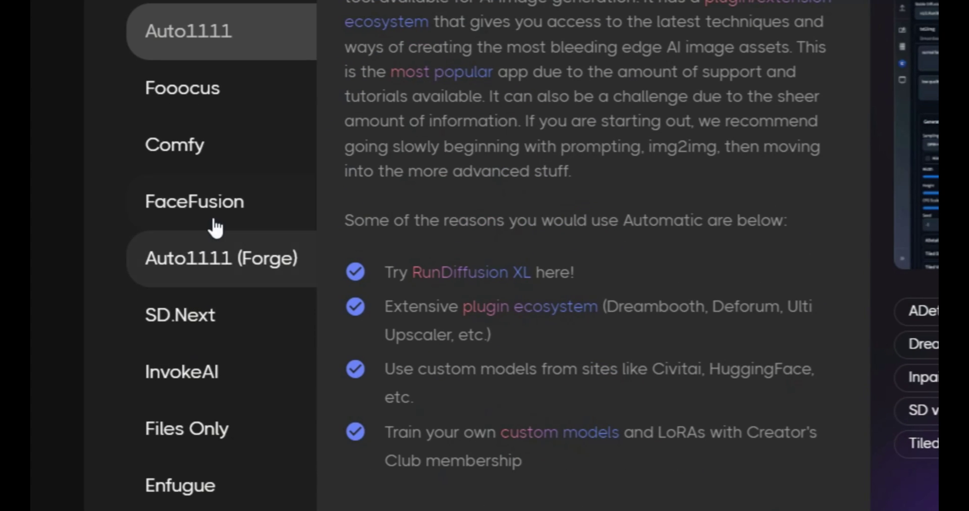
- Choose FaceFusion from the app list and launch a new session
{"action": "left_click", "coordinate": [217, 222]}
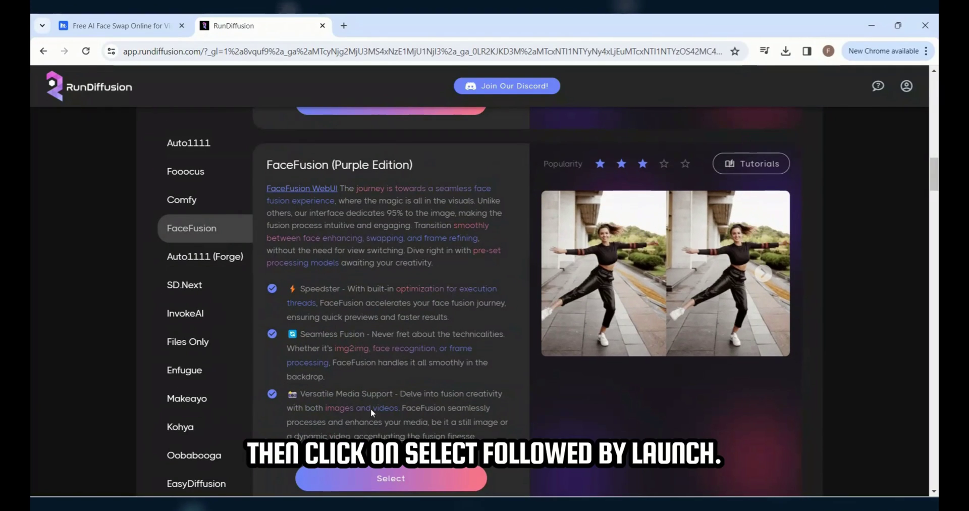
{"action": "left_click", "coordinate": [375, 477]}
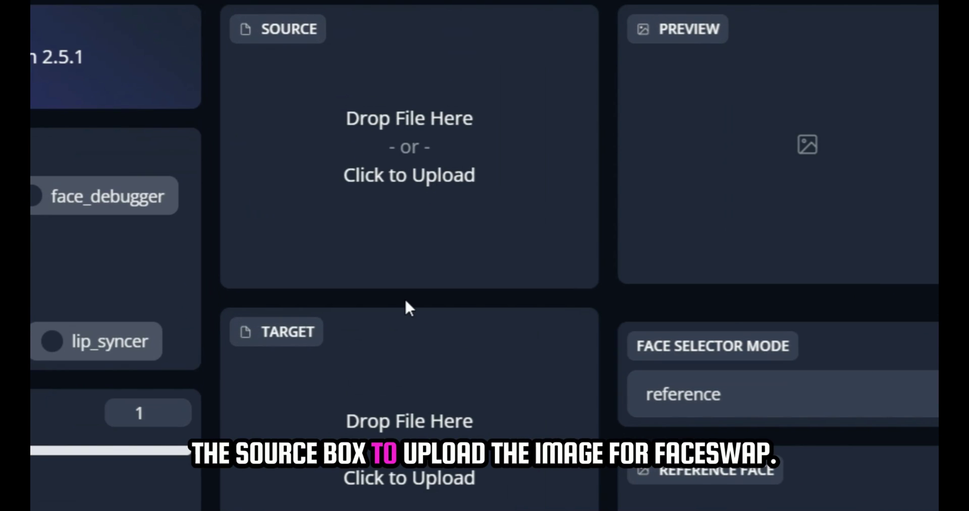
- Load elon_1.jpg as the source face and part_4.mp4 as the target video
{"action": "left_click", "coordinate": [434, 187]}
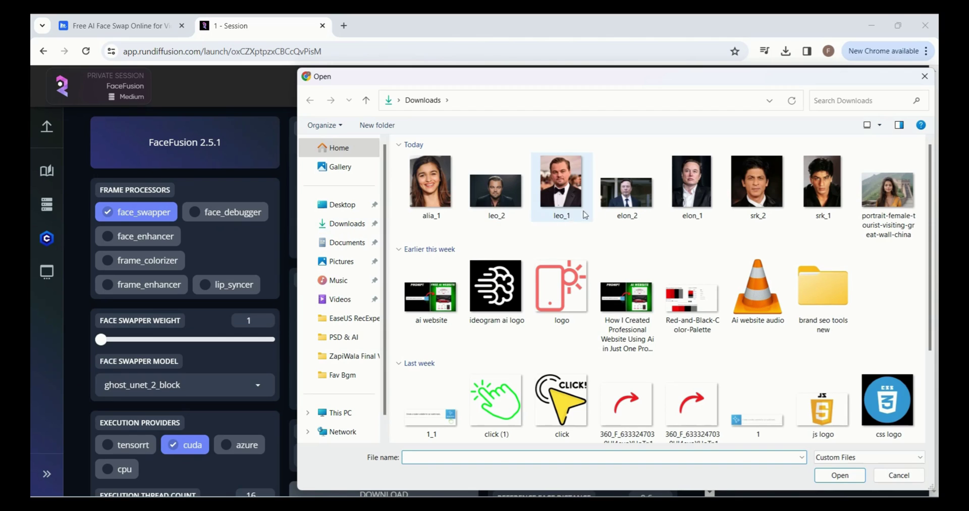
{"action": "double_click", "coordinate": [687, 201]}
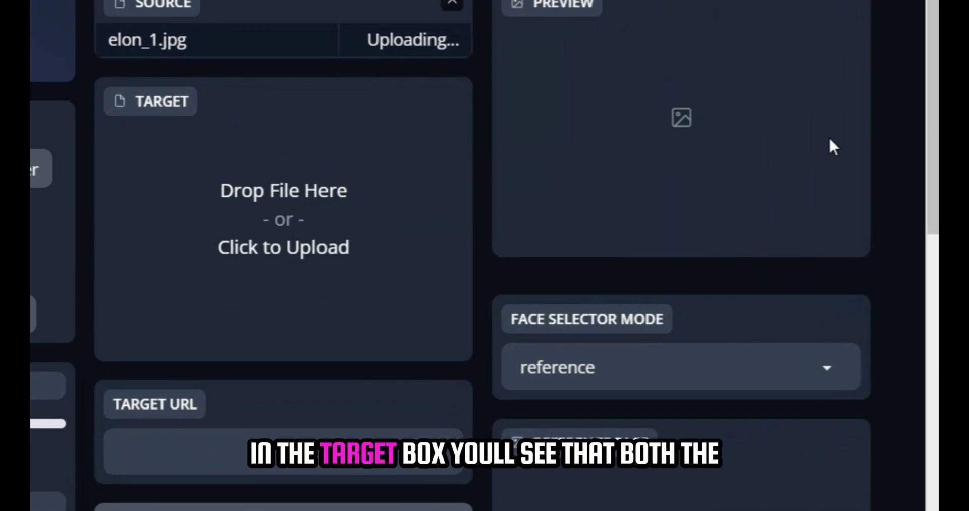
{"action": "left_click", "coordinate": [271, 276]}
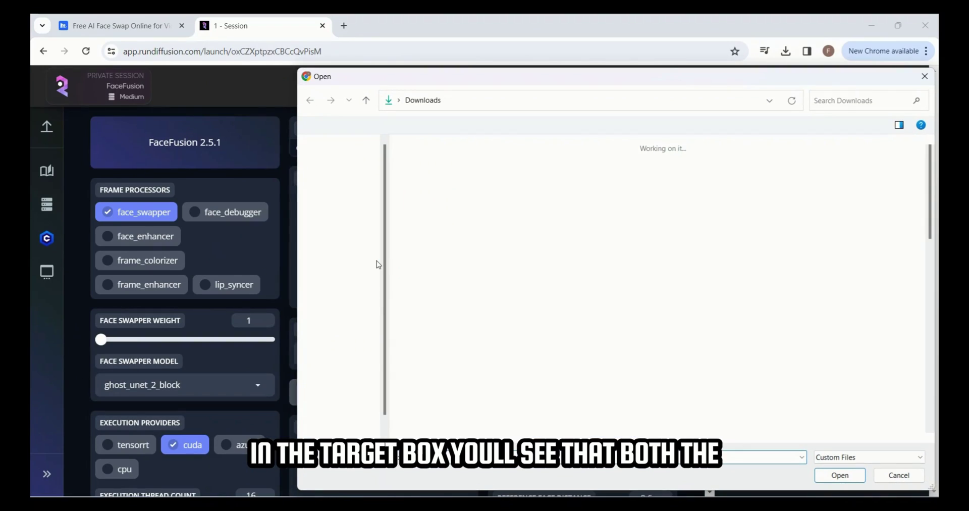
{"action": "left_click", "coordinate": [323, 420]}
{"action": "double_click", "coordinate": [831, 173]}
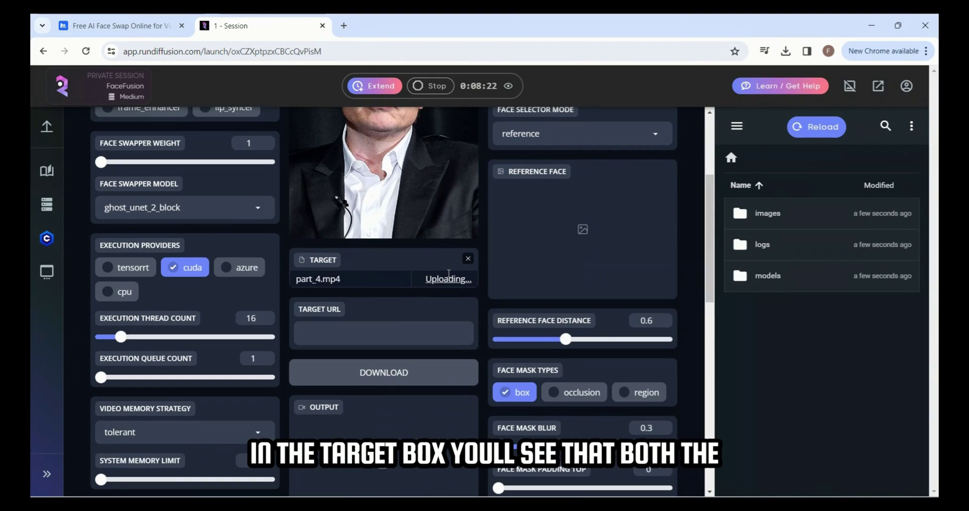
- Preview the swapped result at frame 25 and download the output video
{"action": "scroll", "coordinate": [477, 285], "scroll_direction": "down", "scroll_amount": 1}
{"action": "scroll", "coordinate": [477, 284], "scroll_direction": "up", "scroll_amount": 2}
{"action": "scroll", "coordinate": [477, 284], "scroll_direction": "up", "scroll_amount": 3}
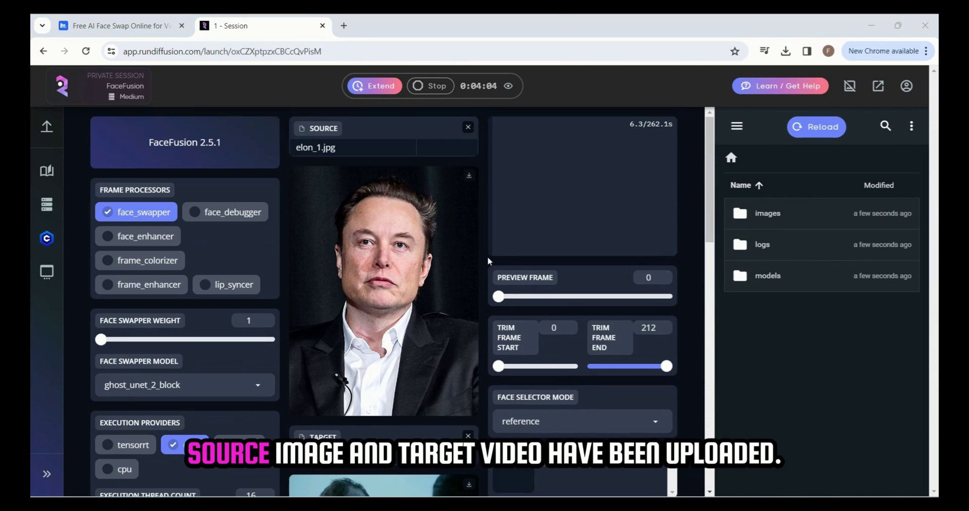
{"action": "scroll", "coordinate": [637, 147], "scroll_direction": "down", "scroll_amount": 3}
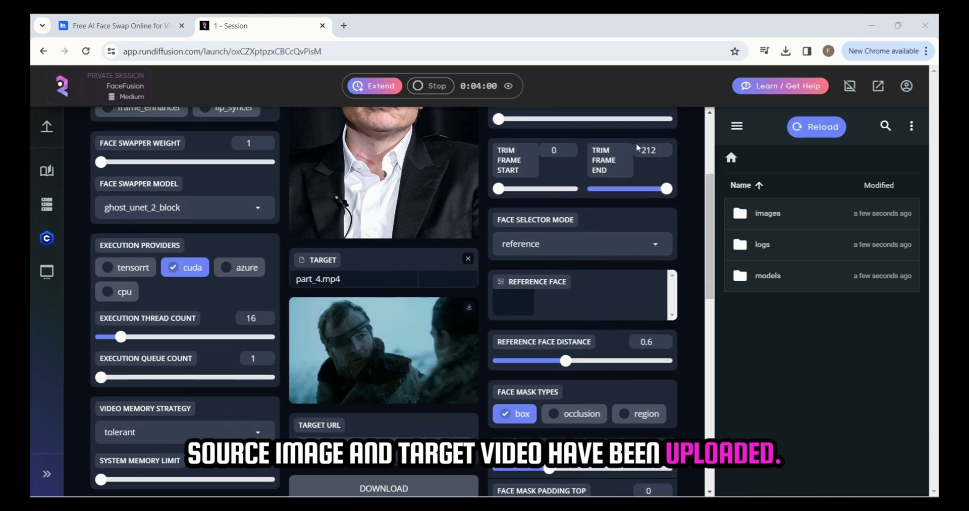
{"action": "scroll", "coordinate": [536, 187], "scroll_direction": "up", "scroll_amount": 3}
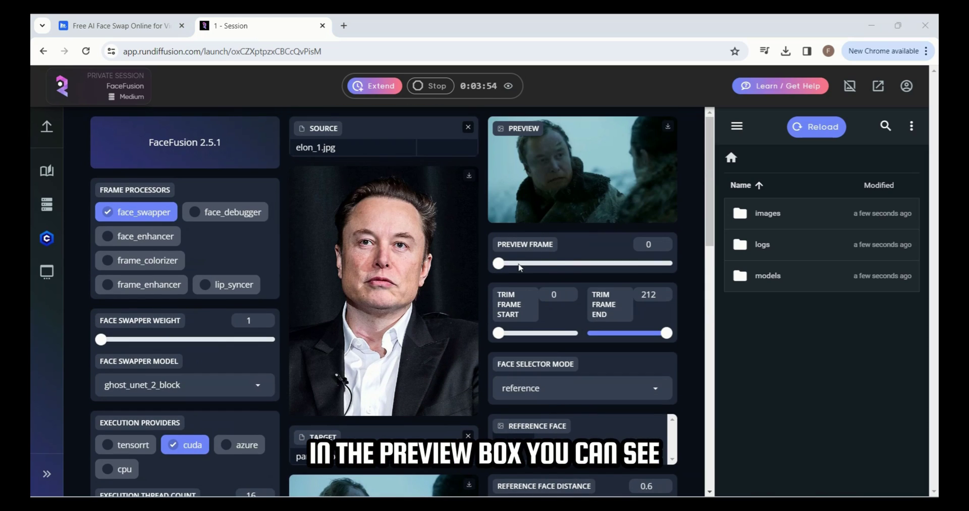
{"action": "left_click", "coordinate": [519, 263]}
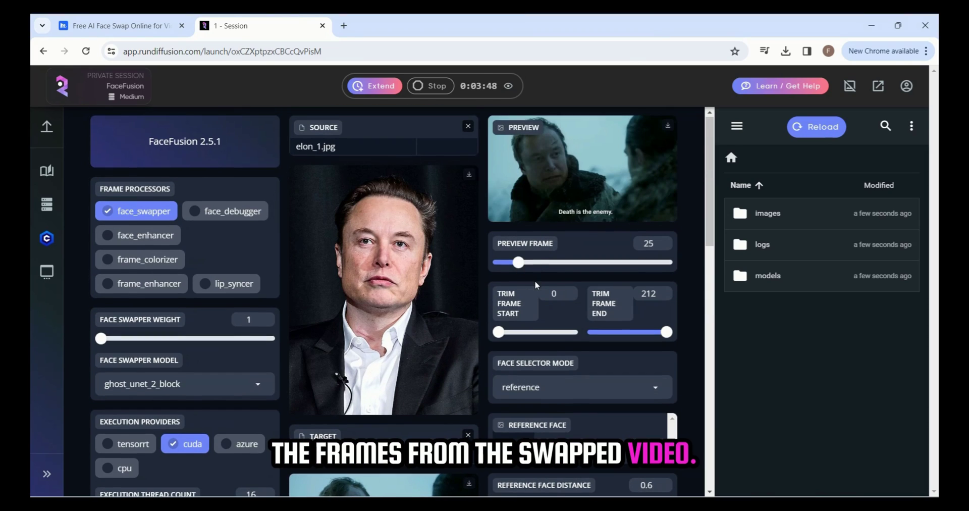
{"action": "scroll", "coordinate": [444, 302], "scroll_direction": "down", "scroll_amount": 6}
{"action": "scroll", "coordinate": [444, 303], "scroll_direction": "down", "scroll_amount": 3}
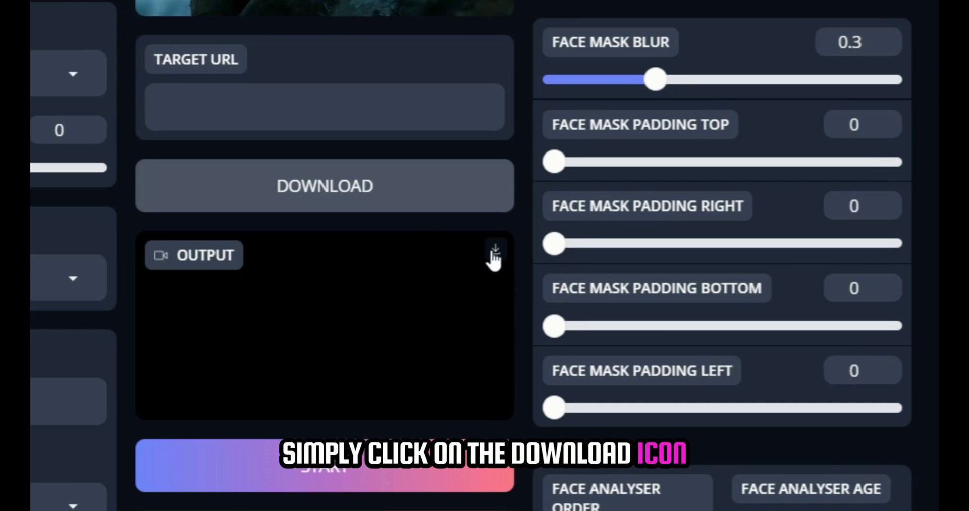
{"action": "left_click", "coordinate": [493, 252]}
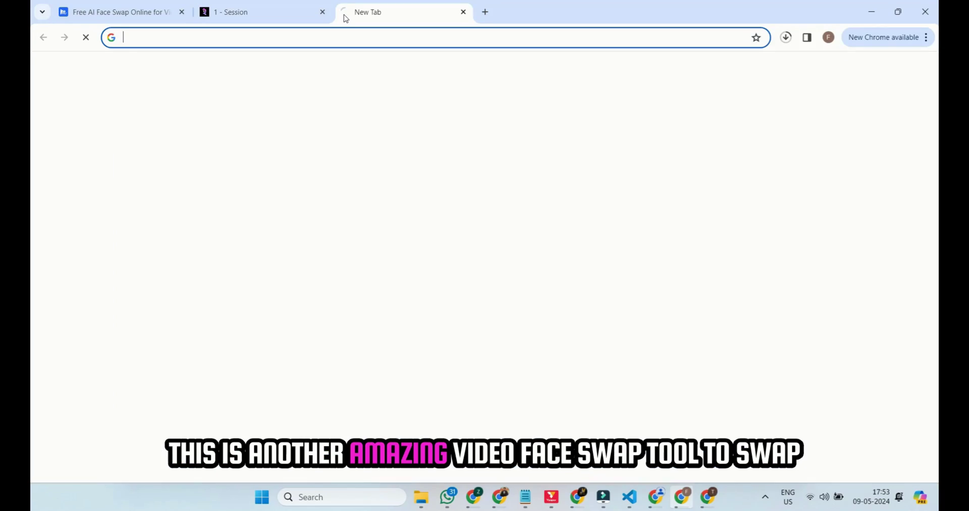
- Load vidwud.com, correcting the address typo, and go to its free face swap page
{"action": "type", "text": "vidwid"}
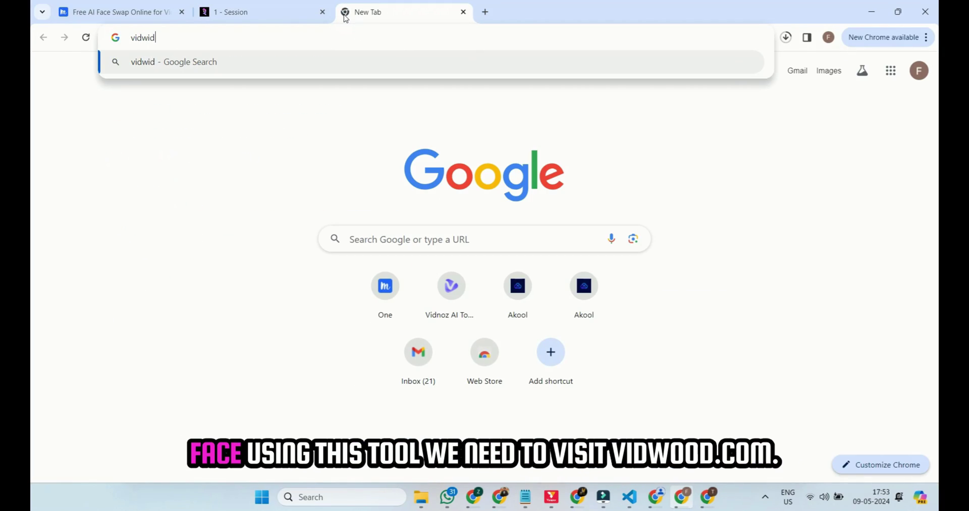
{"action": "key", "text": "BackSpace"}
{"action": "type", "text": "ud."}
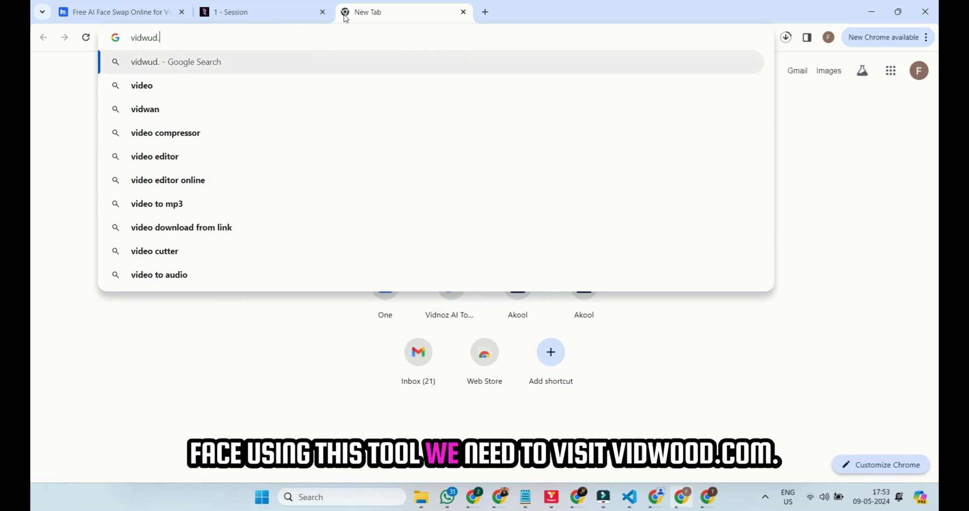
{"action": "type", "text": "com"}
{"action": "key", "text": "Return"}
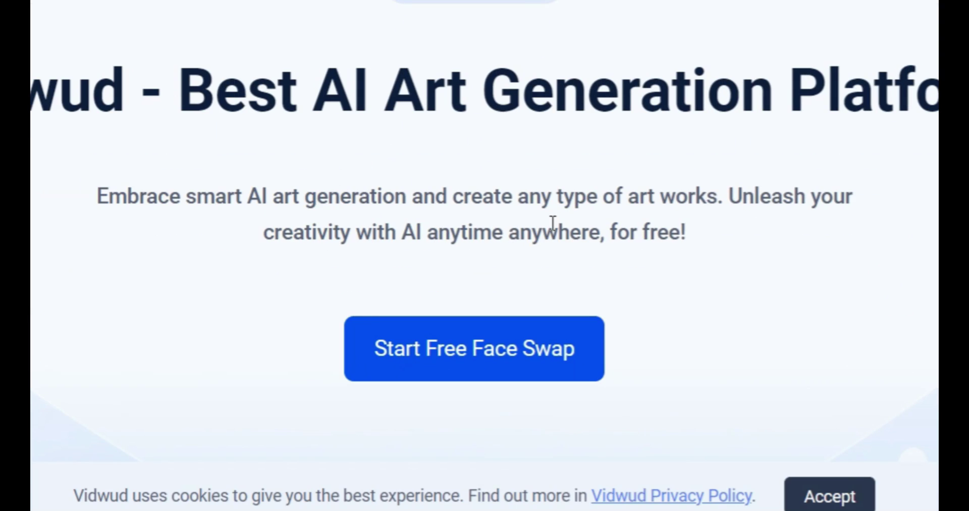
{"action": "left_click", "coordinate": [472, 363]}
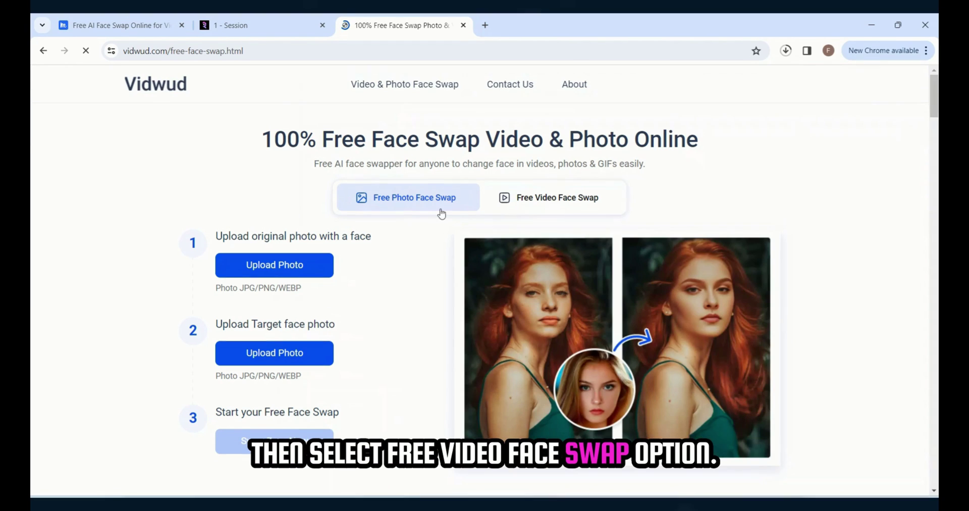
- In Free Video Face Swap, upload part_5 as the original video and a face photo from Downloads
{"action": "left_click", "coordinate": [544, 206]}
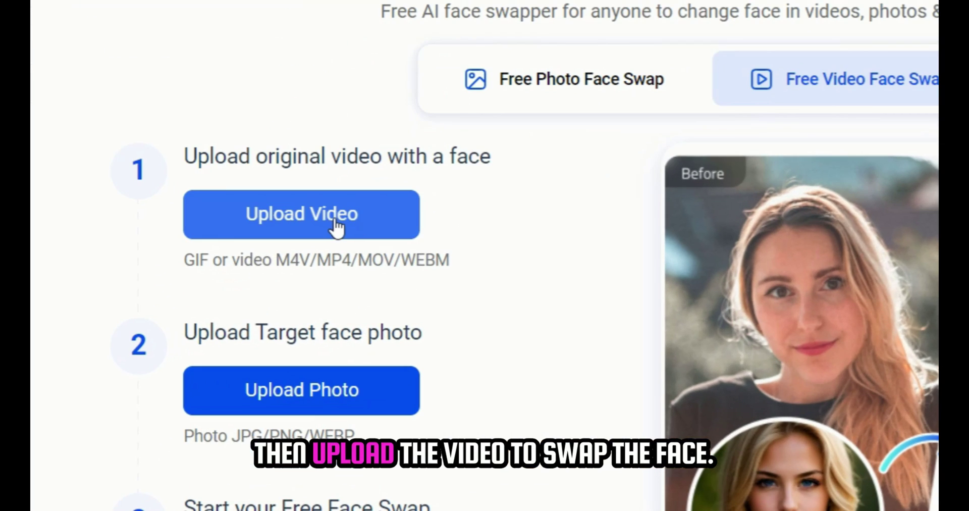
{"action": "left_click", "coordinate": [334, 209]}
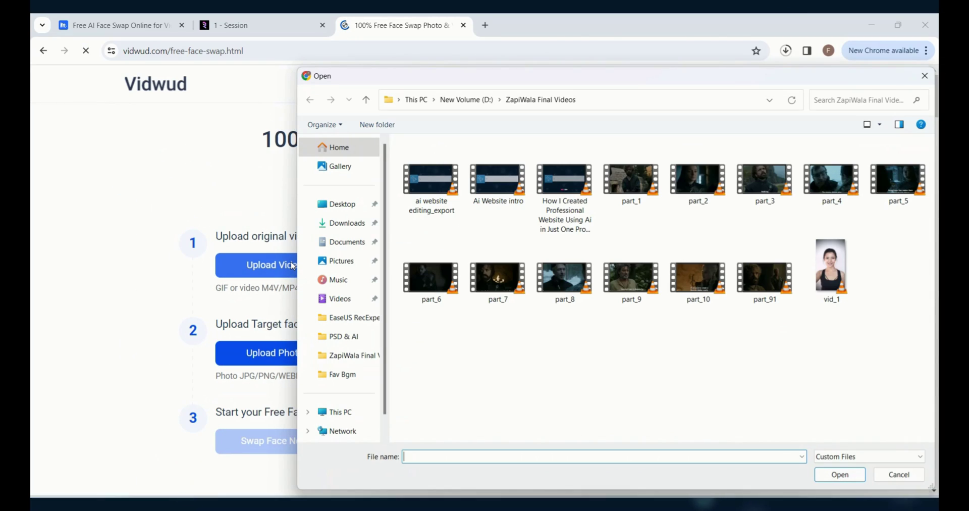
{"action": "double_click", "coordinate": [897, 182]}
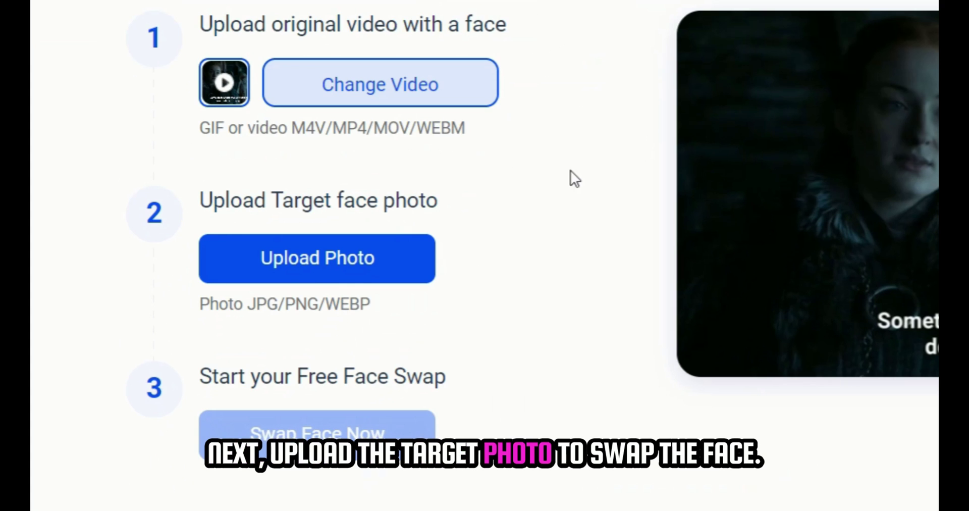
{"action": "left_click", "coordinate": [314, 271]}
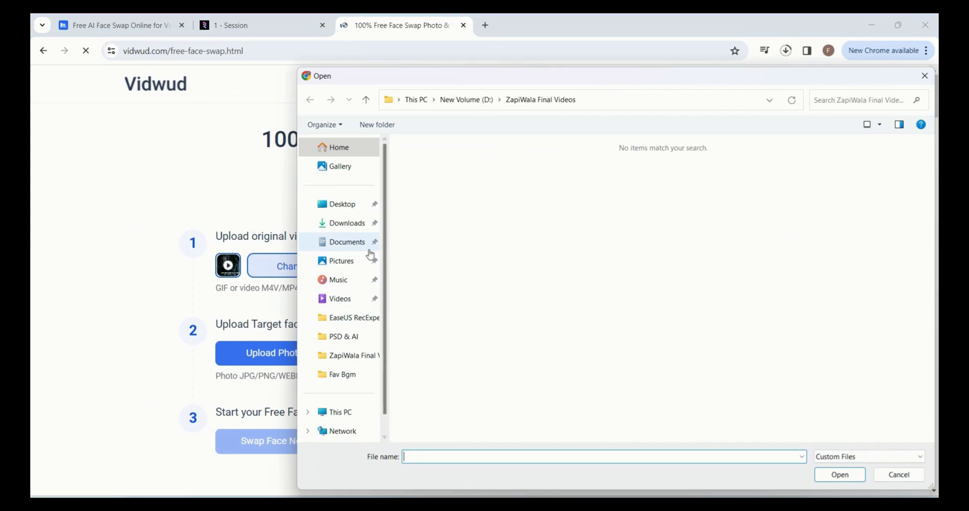
{"action": "left_click", "coordinate": [346, 222]}
{"action": "double_click", "coordinate": [510, 177]}
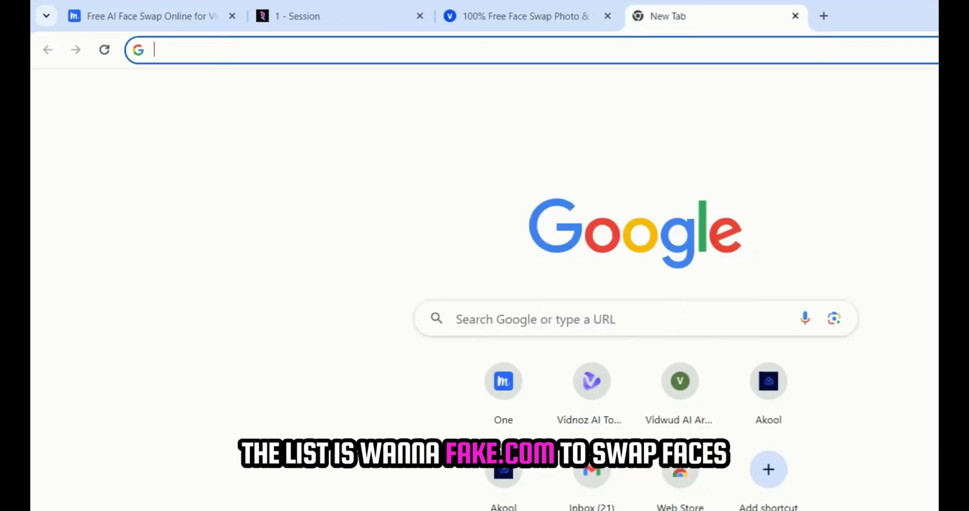
- Load wannafake.com and enter the account e-mail on the login page
{"action": "type", "text": "wannafake.com"}
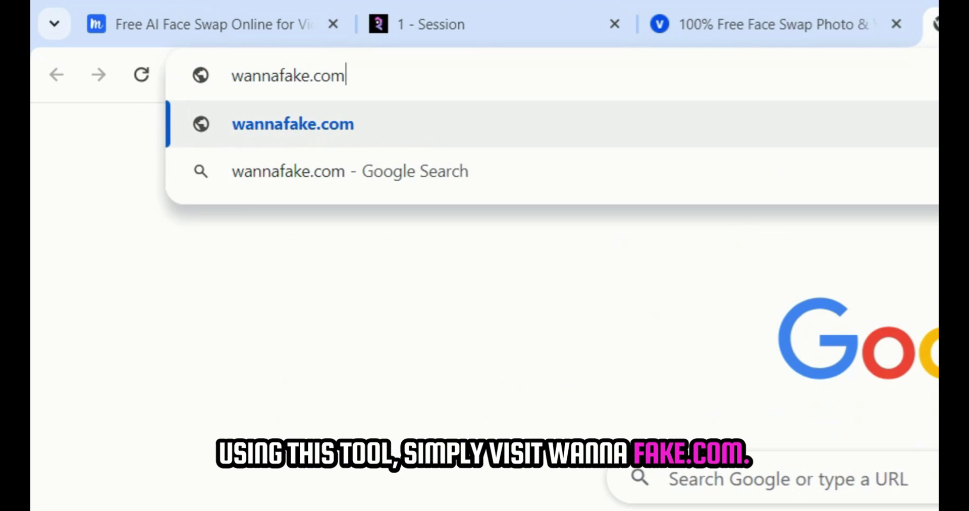
{"action": "key", "text": "Return"}
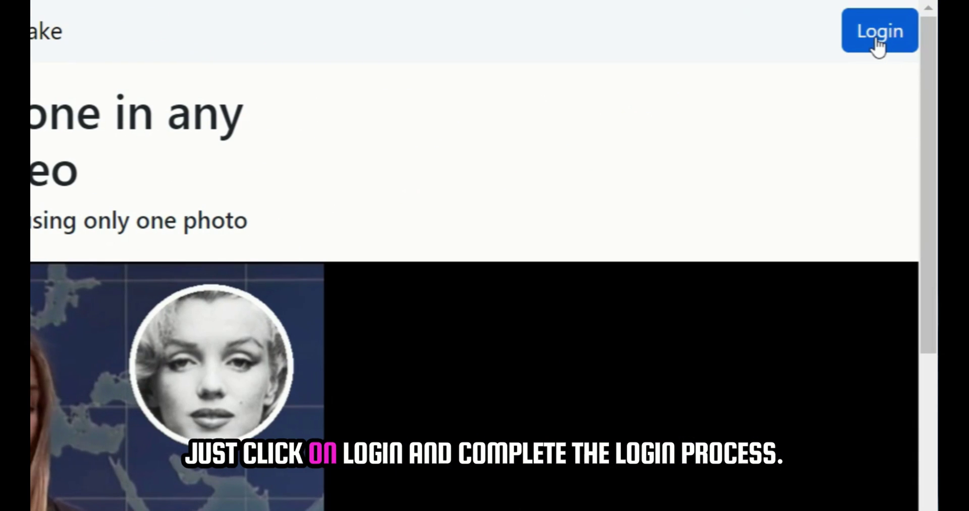
{"action": "left_click", "coordinate": [910, 67]}
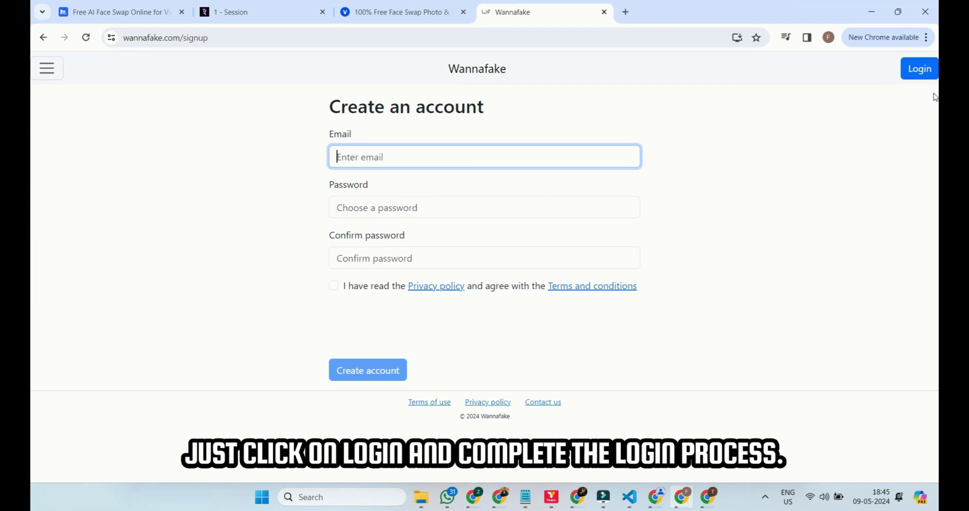
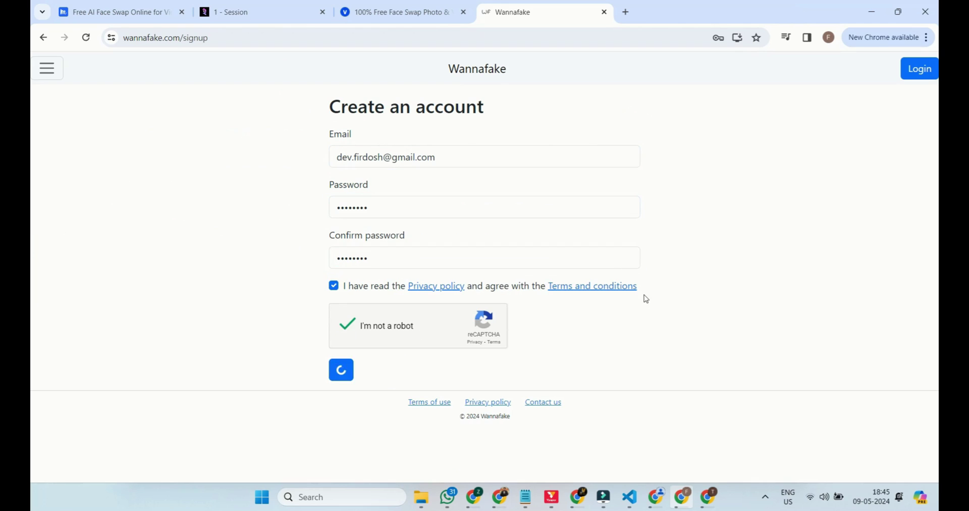
- Open Gmail in a new tab to find the activation e-mail
{"action": "left_click", "coordinate": [626, 12]}
{"action": "type", "text": "mail.google.com"}
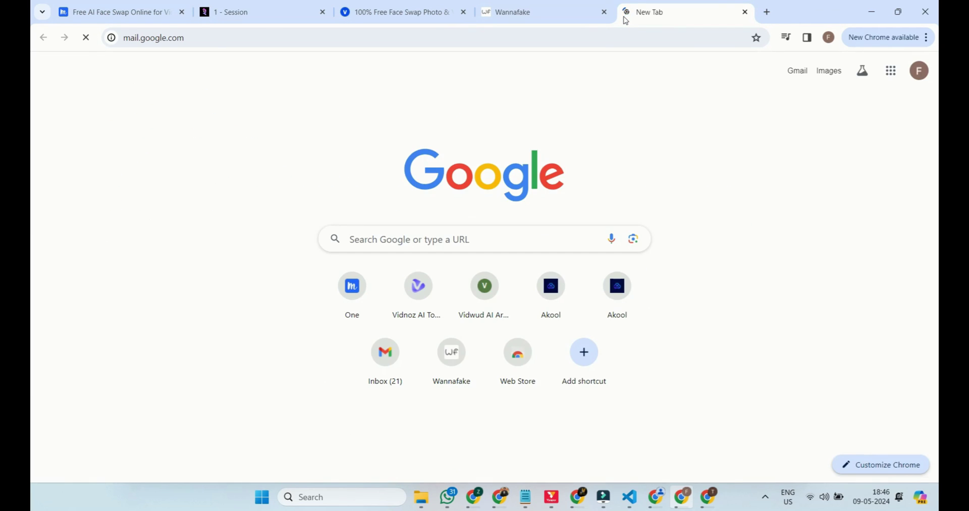
{"action": "key", "text": "Return"}
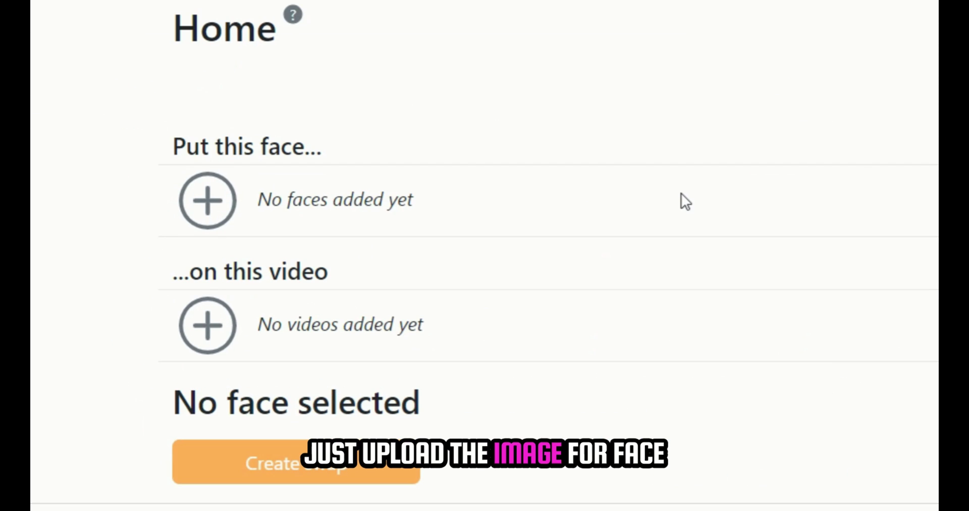
- Add a face photo and the part_8 clip trimmed to 10 seconds, and upload for free
{"action": "left_click", "coordinate": [220, 204]}
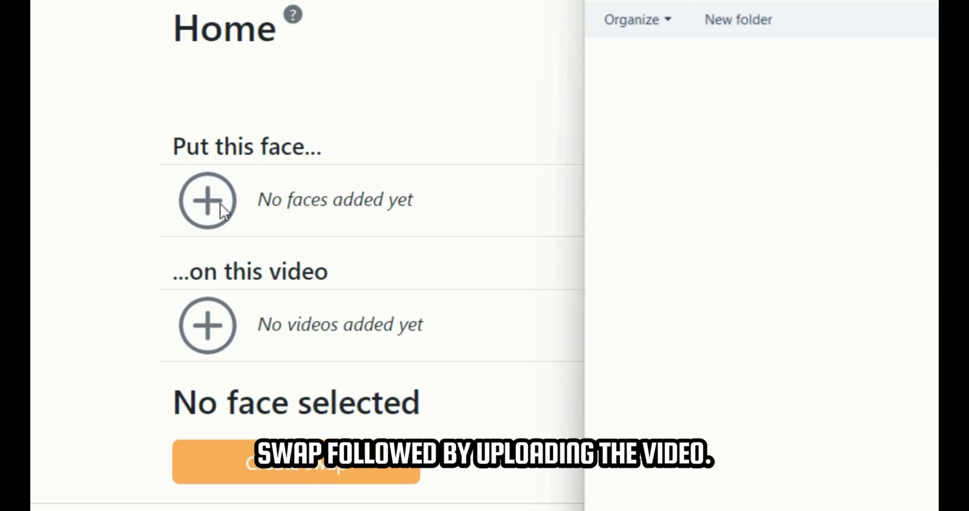
{"action": "double_click", "coordinate": [878, 185]}
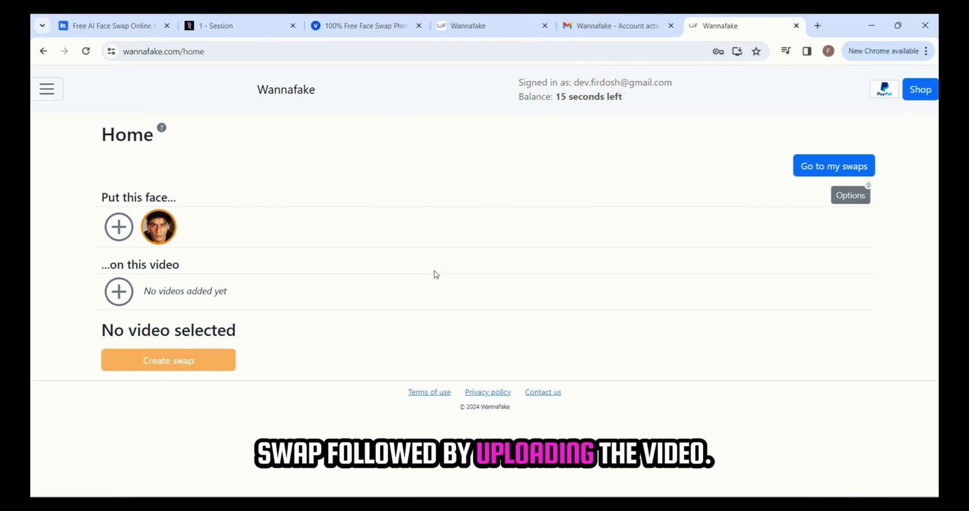
{"action": "left_click", "coordinate": [118, 291]}
{"action": "left_click", "coordinate": [352, 356]}
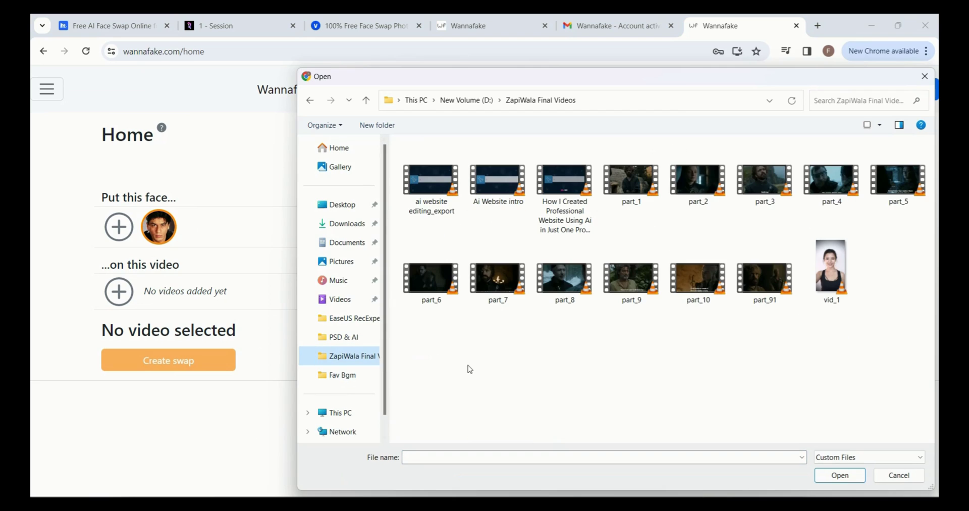
{"action": "double_click", "coordinate": [566, 288]}
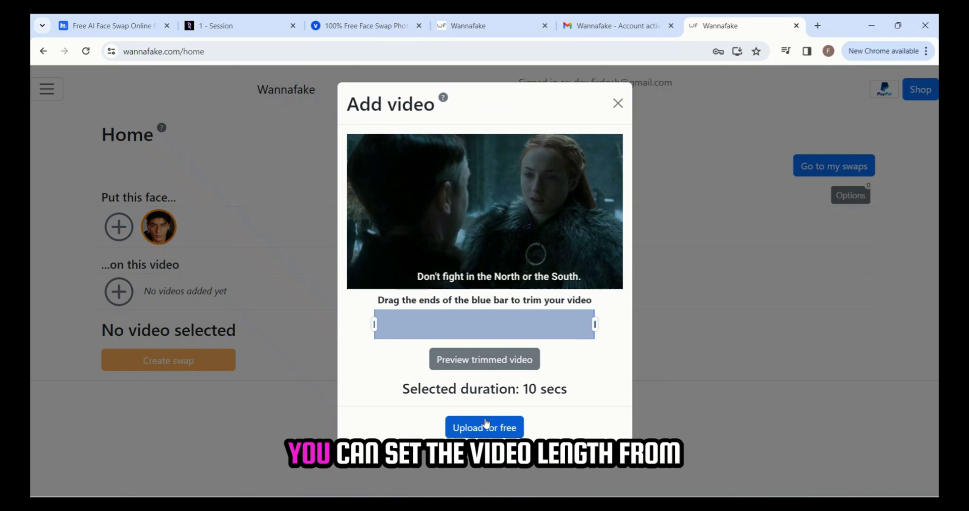
{"action": "left_click_drag", "start_coordinate": [597, 329], "coordinate": [596, 325]}
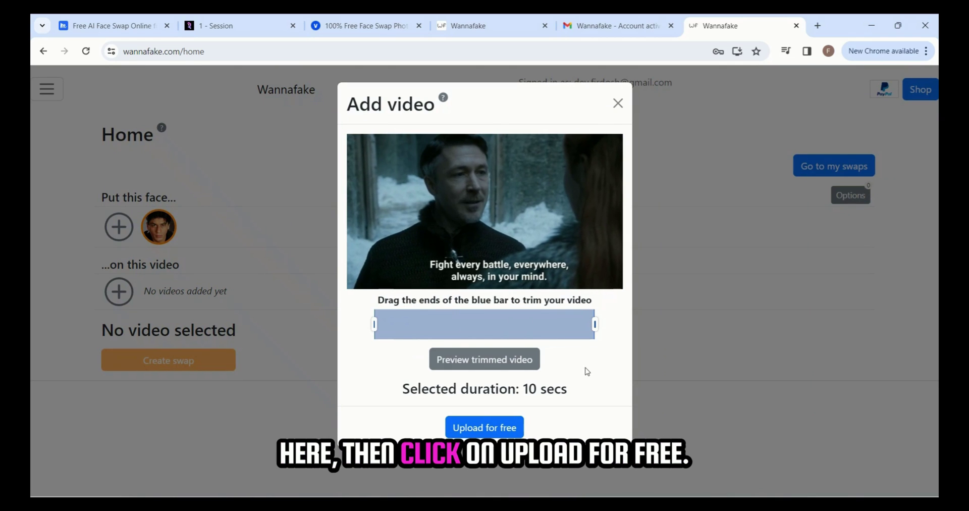
{"action": "left_click", "coordinate": [499, 431]}
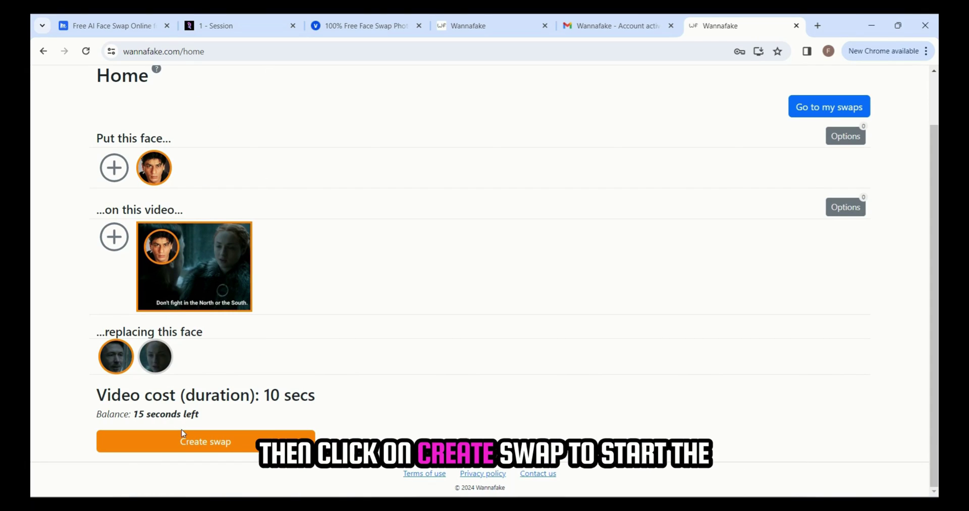
- Generate the face swap video and play the finished clip from My swaps
{"action": "left_click", "coordinate": [228, 448]}
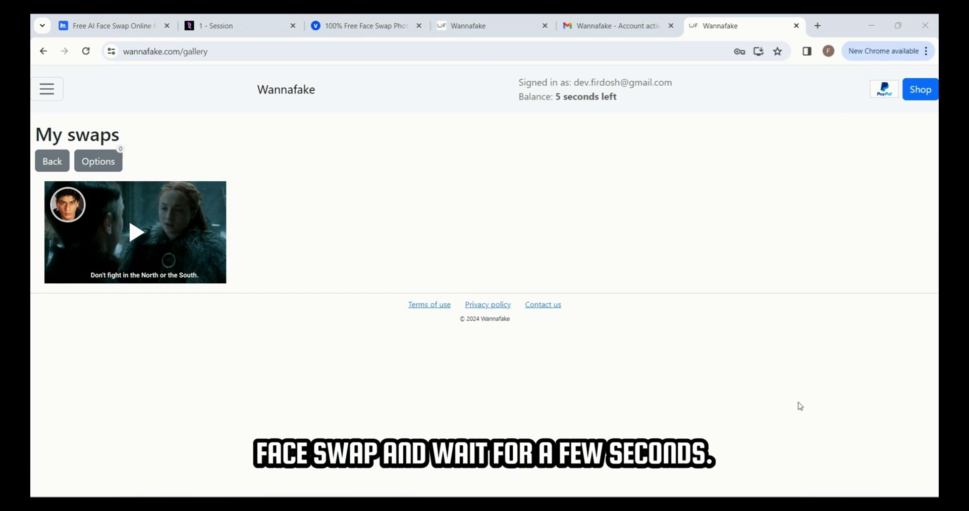
{"action": "left_click", "coordinate": [137, 233]}
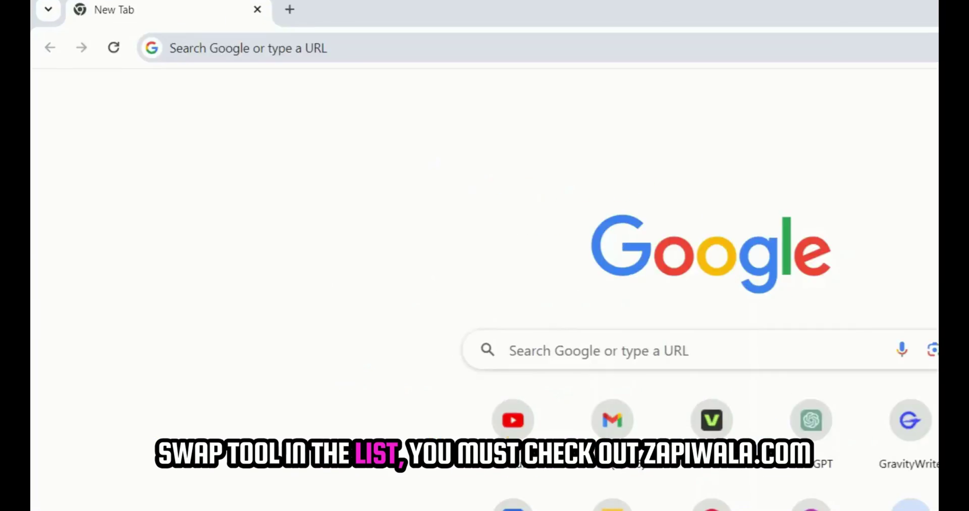
- Load zapiwala.com and open the Ai Face Swap tool category listing
{"action": "left_click", "coordinate": [242, 48]}
{"action": "type", "text": "zapiwala.com"}
{"action": "key", "text": "Return"}
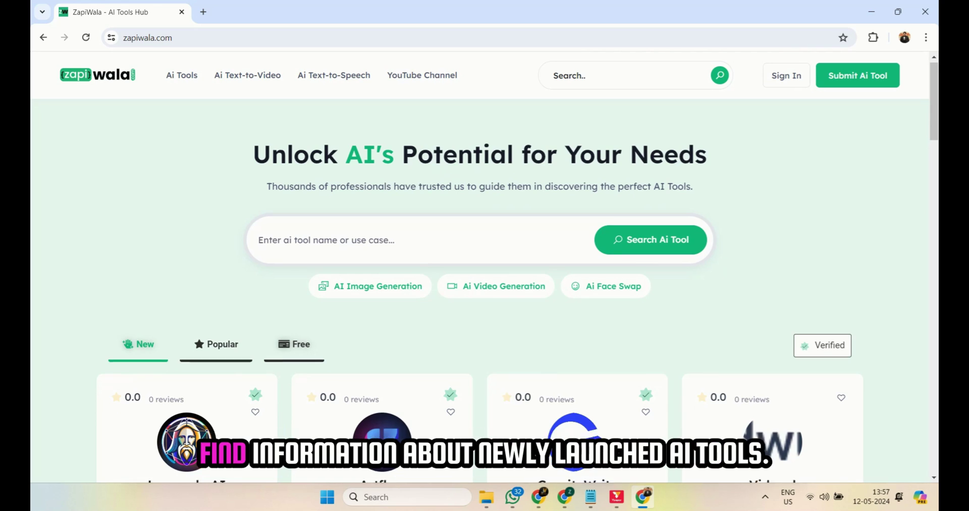
{"action": "scroll", "coordinate": [382, 268], "scroll_direction": "down", "scroll_amount": 5}
{"action": "scroll", "coordinate": [382, 227], "scroll_direction": "down", "scroll_amount": 7}
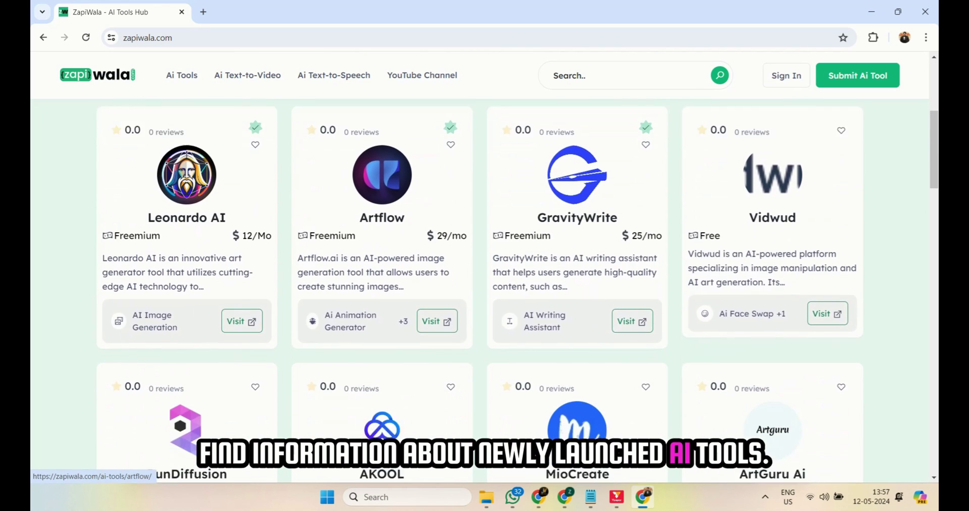
{"action": "scroll", "coordinate": [484, 290], "scroll_direction": "down", "scroll_amount": 11}
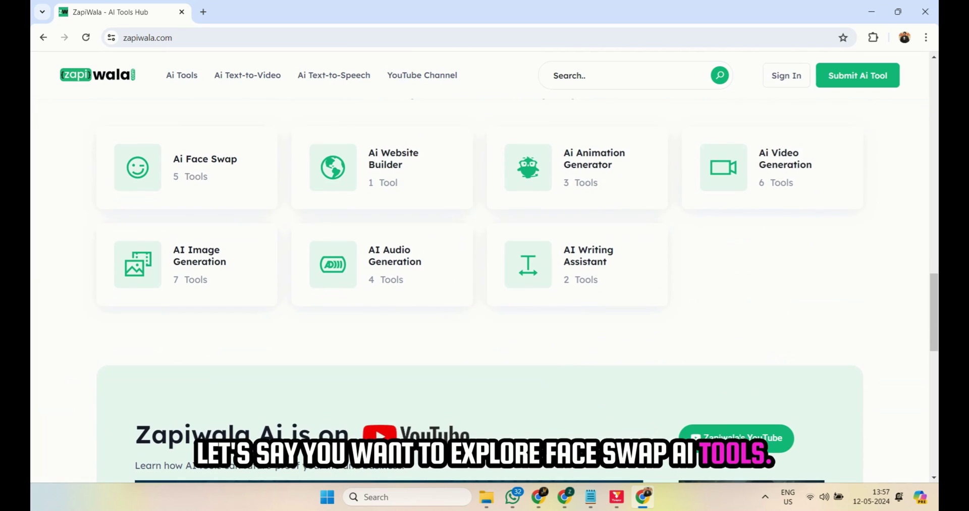
{"action": "left_click", "coordinate": [191, 166]}
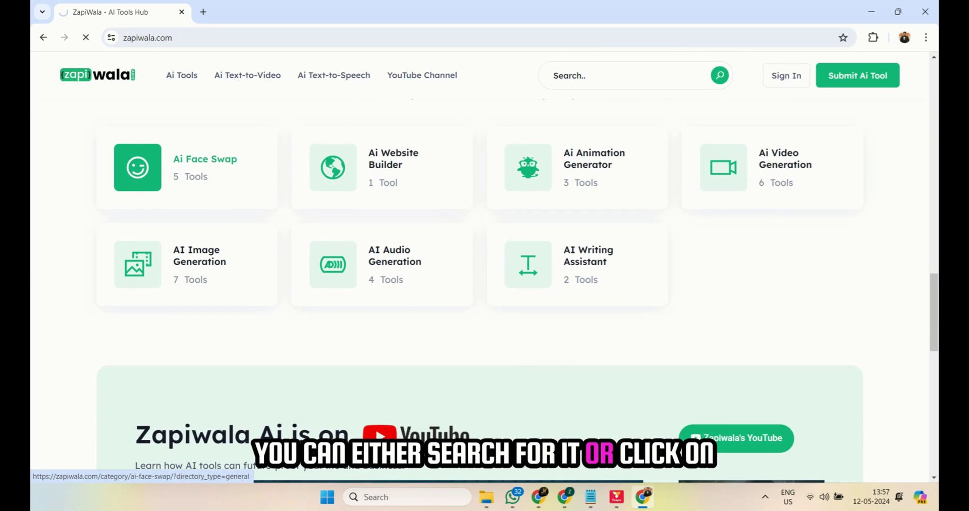
{"action": "scroll", "coordinate": [485, 278], "scroll_direction": "down", "scroll_amount": 3}
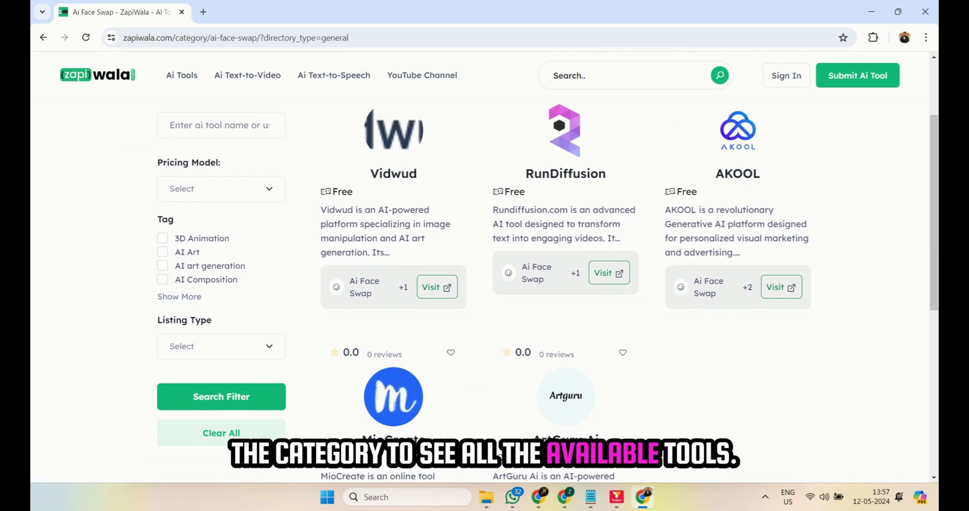
{"action": "scroll", "coordinate": [484, 277], "scroll_direction": "down", "scroll_amount": 2}
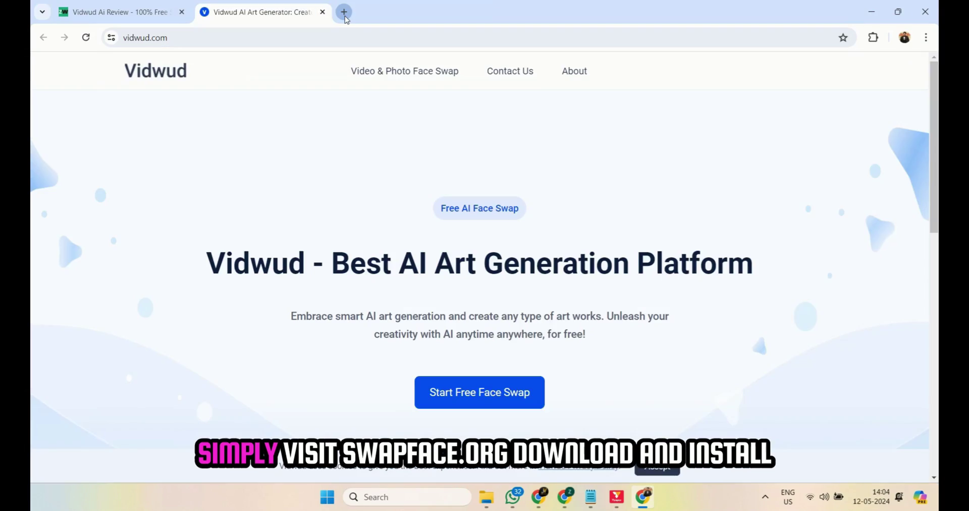
- Download Swapface for Windows from swapface.org and launch the installed desktop app
{"action": "left_click", "coordinate": [341, 13]}
{"action": "type", "text": "swapfaace"}
{"action": "key", "text": "BackSpace"}
{"action": "key", "text": "BackSpace"}
{"action": "key", "text": "BackSpace"}
{"action": "type", "text": "ce"}
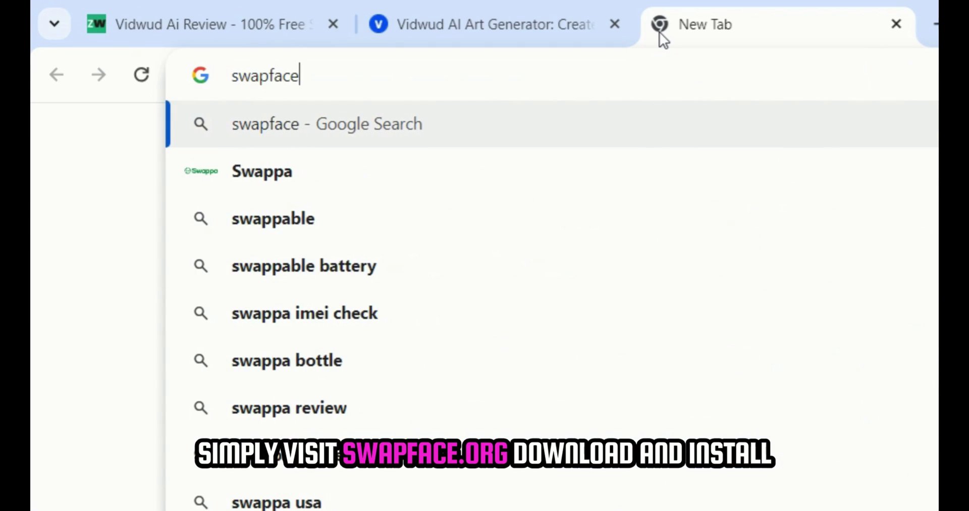
{"action": "type", "text": ".org"}
{"action": "key", "text": "Return"}
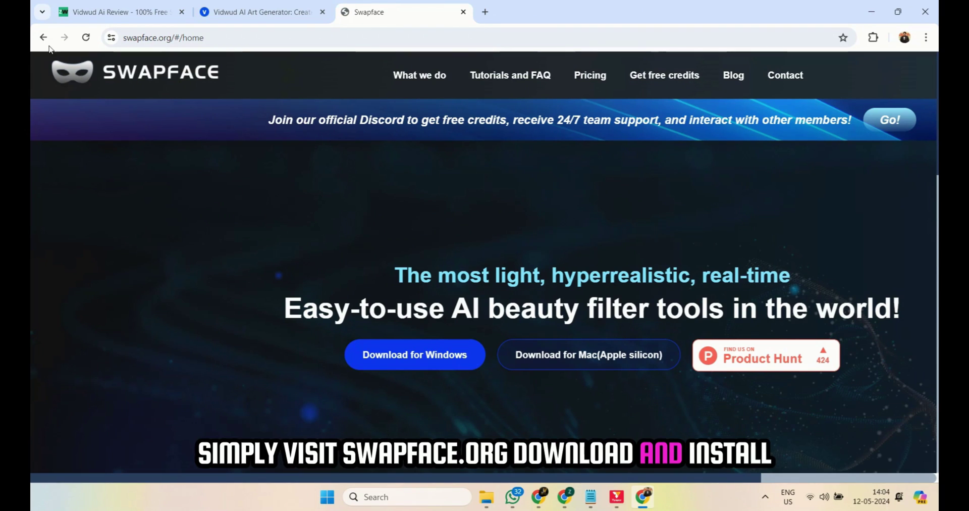
{"action": "left_click", "coordinate": [440, 366]}
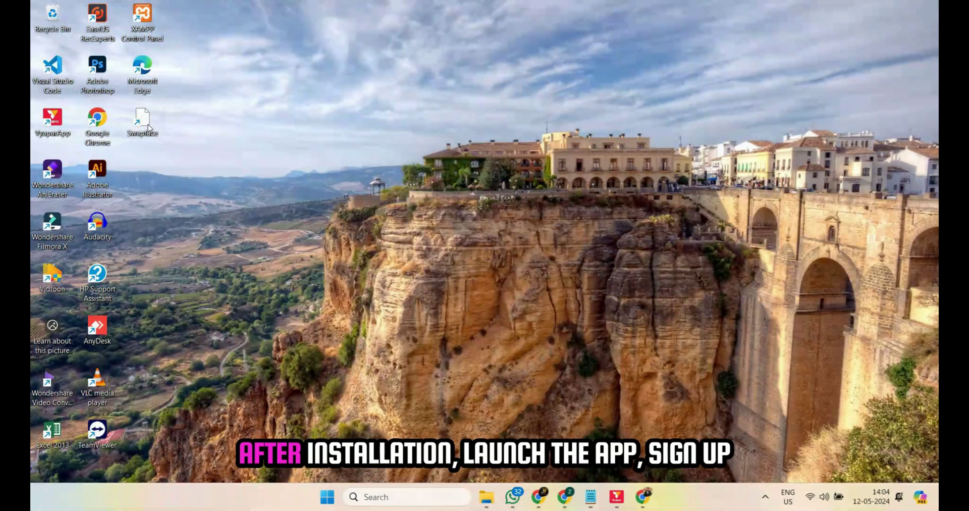
{"action": "double_click", "coordinate": [147, 125]}
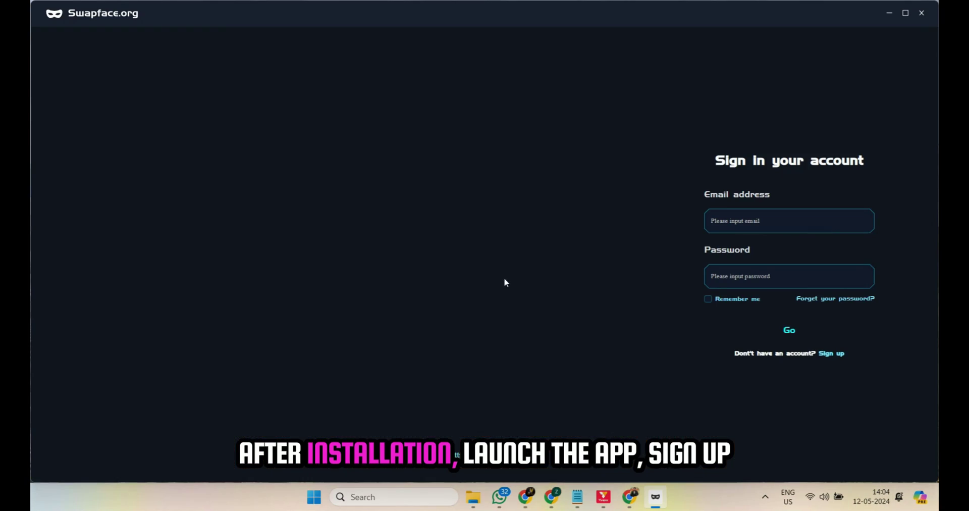
- Sign in to Swapface with the account e-mail and password
{"action": "left_click", "coordinate": [768, 213]}
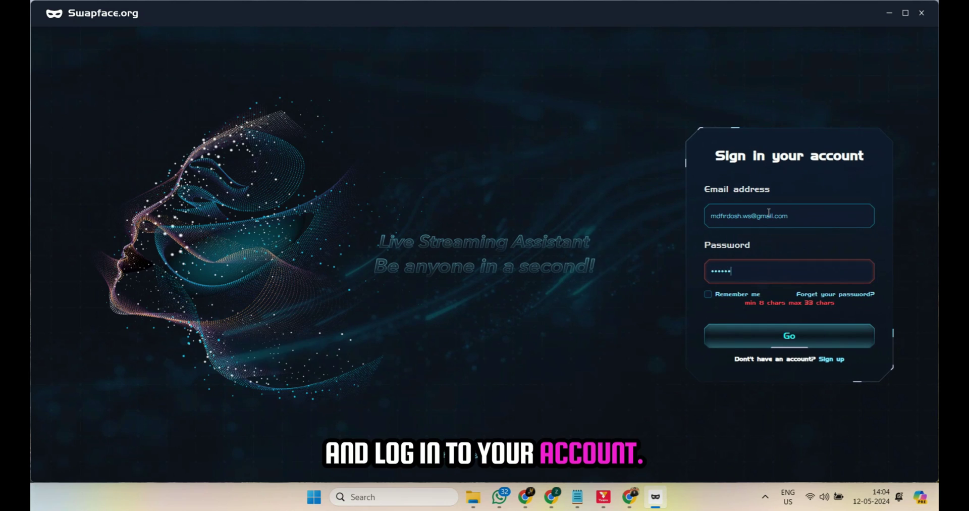
{"action": "left_click", "coordinate": [712, 329]}
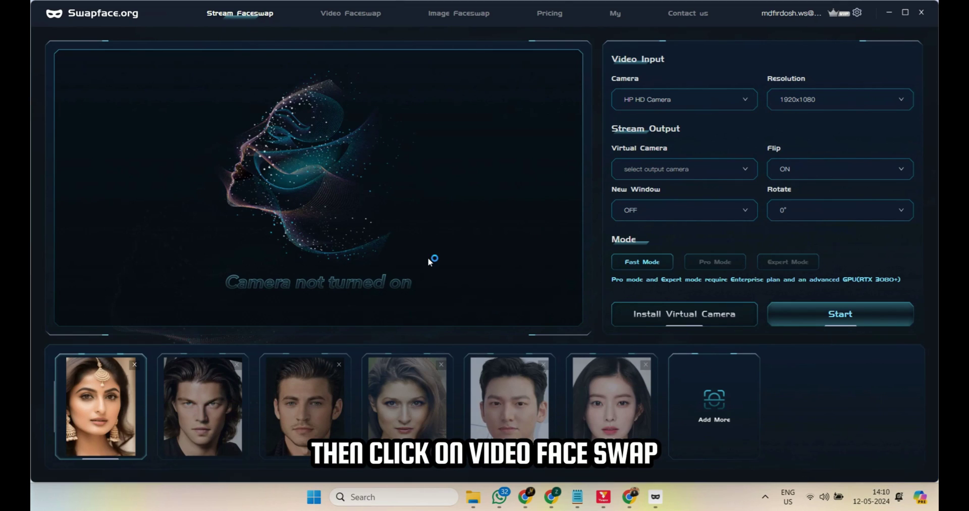
- Load the movie clip in Video Faceswap and choose its detected face for replacement
{"action": "left_click", "coordinate": [349, 14]}
{"action": "left_click", "coordinate": [212, 208]}
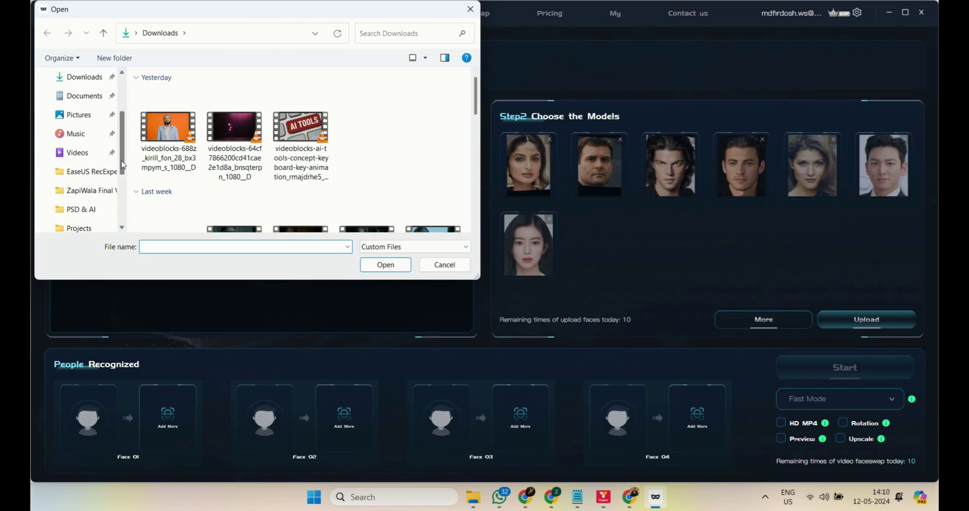
{"action": "left_click", "coordinate": [86, 171]}
{"action": "left_click", "coordinate": [564, 324]}
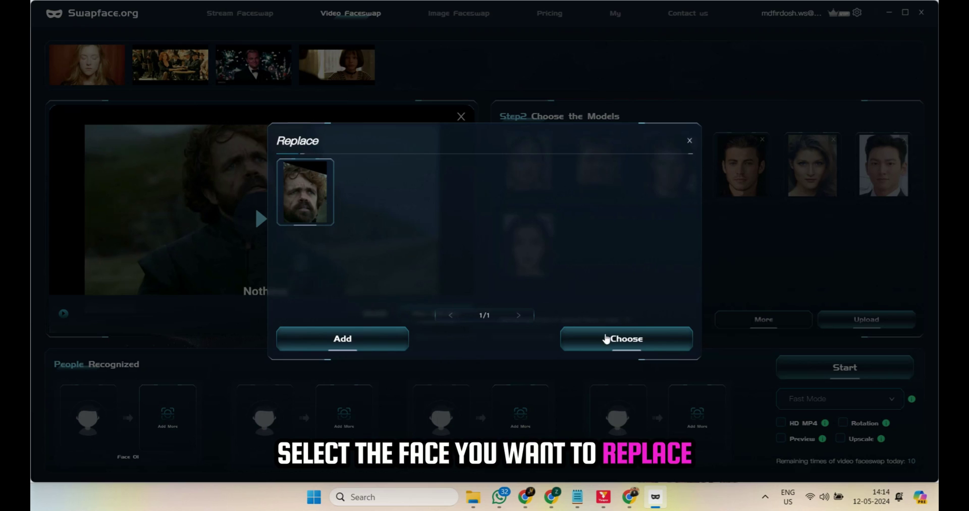
{"action": "left_click", "coordinate": [607, 338]}
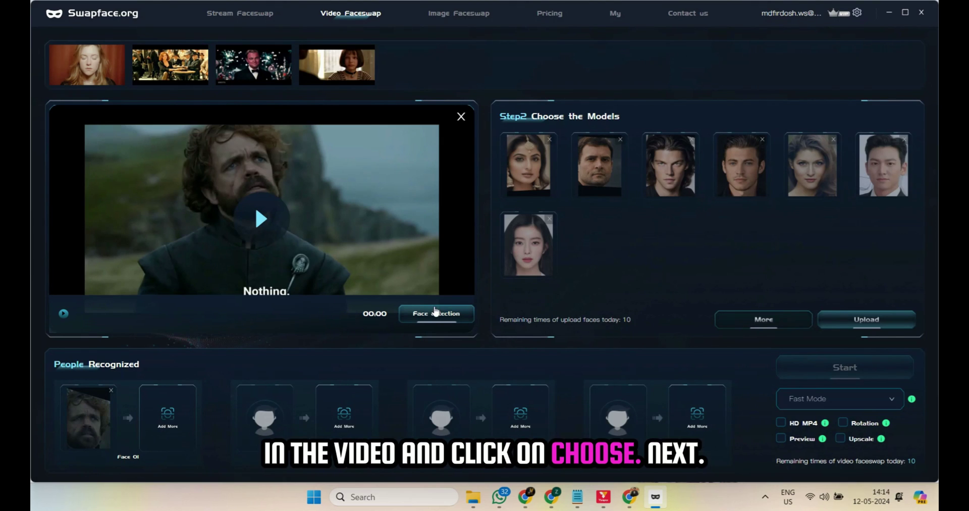
- Upload the images photo from Downloads as a new model and map it to Face 01
{"action": "left_click", "coordinate": [899, 324]}
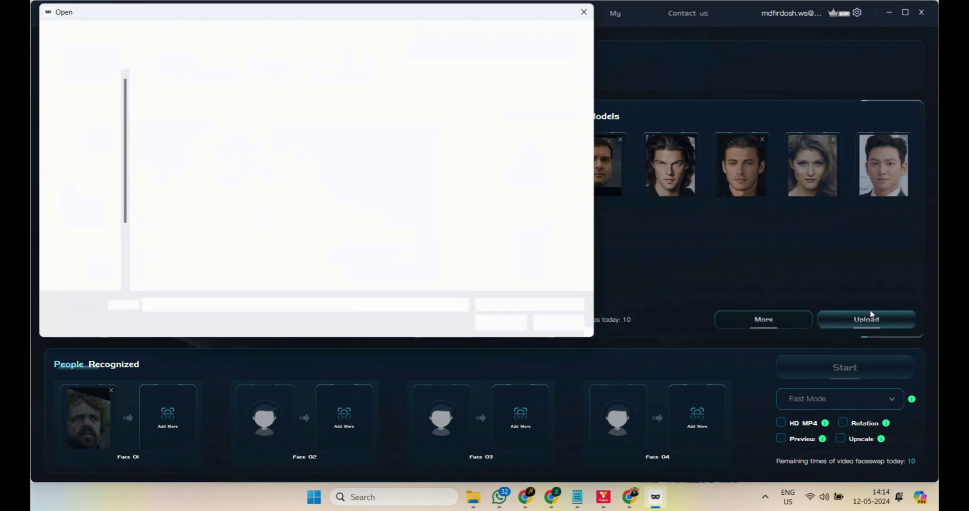
{"action": "left_click", "coordinate": [548, 163]}
{"action": "double_click", "coordinate": [547, 163]}
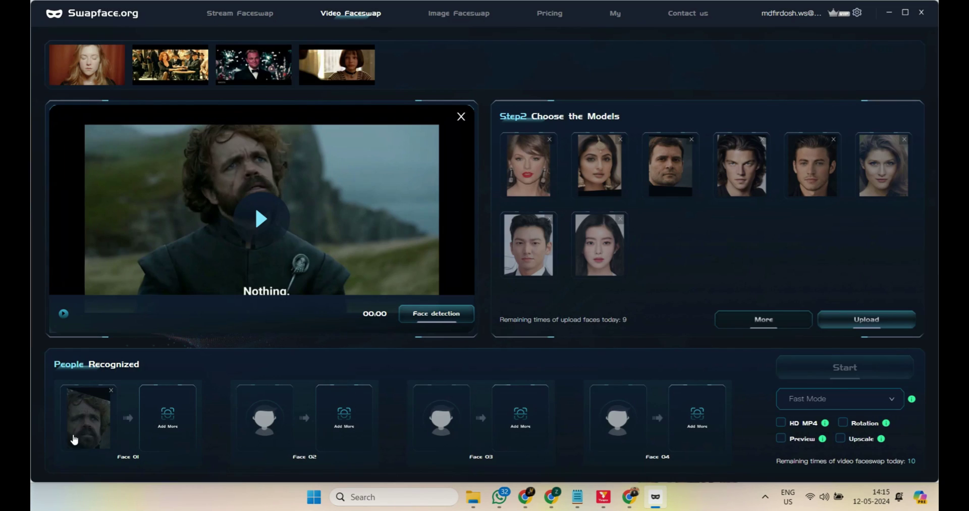
{"action": "left_click", "coordinate": [528, 187]}
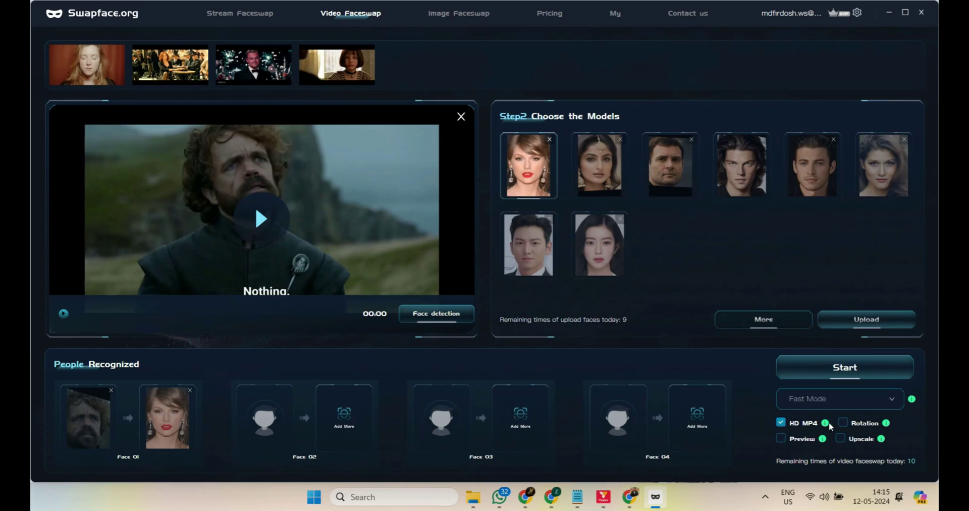
- Run the swap in Expert Mode with Upscale on and open the finished video's folder
{"action": "left_click", "coordinate": [840, 438]}
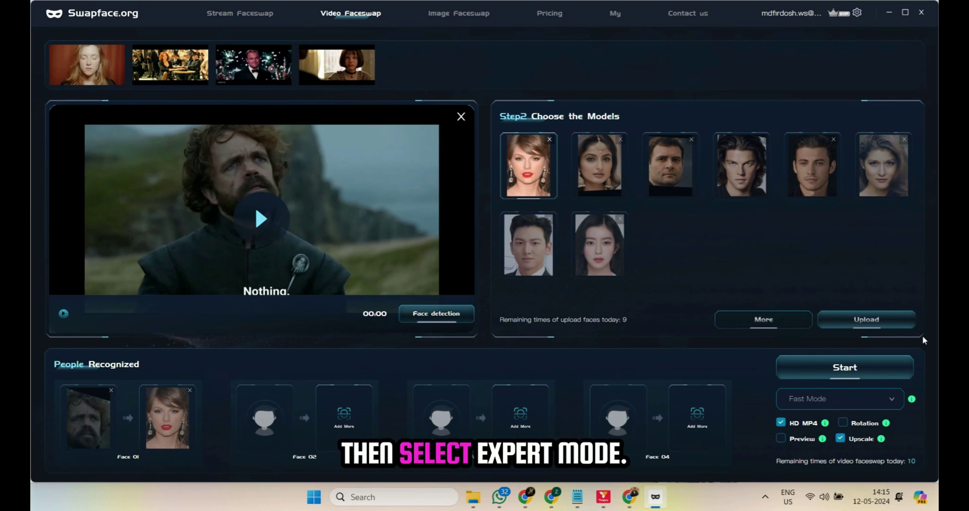
{"action": "left_click", "coordinate": [851, 403]}
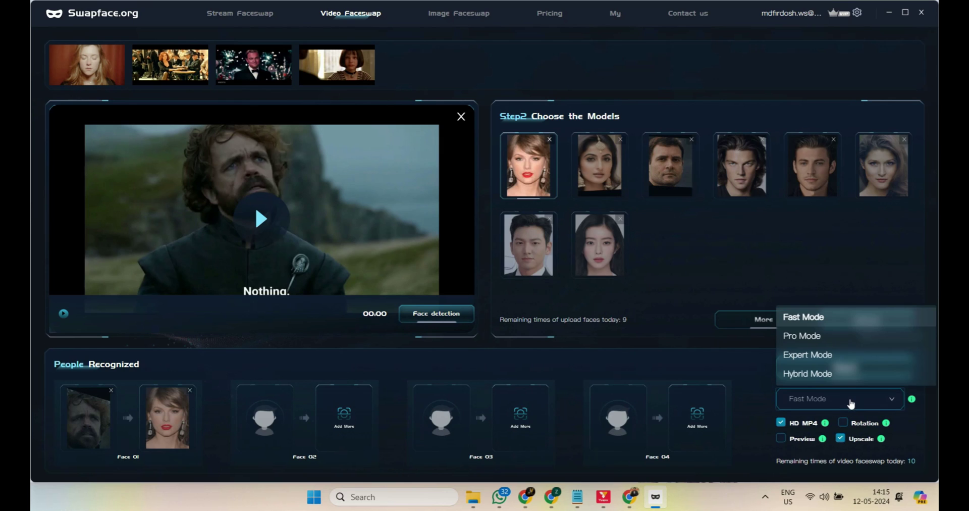
{"action": "left_click", "coordinate": [858, 356]}
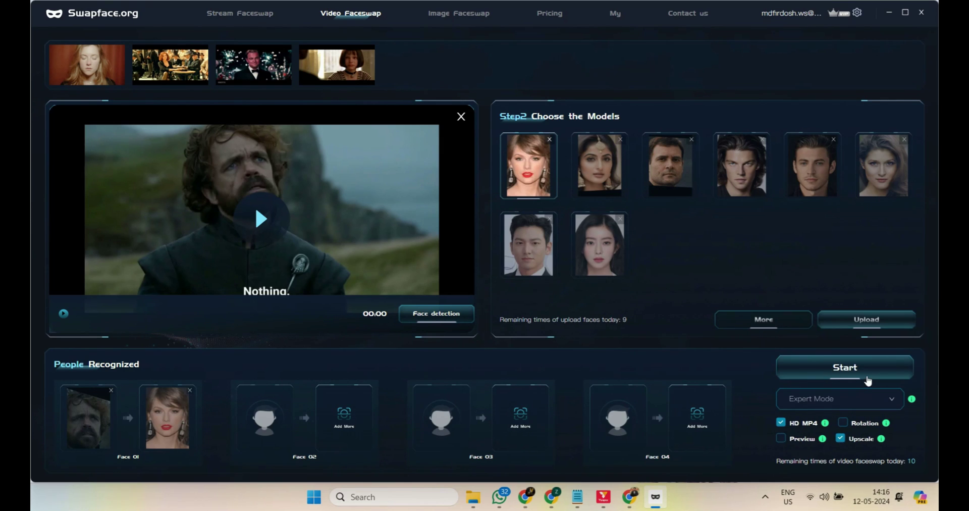
{"action": "left_click", "coordinate": [869, 376]}
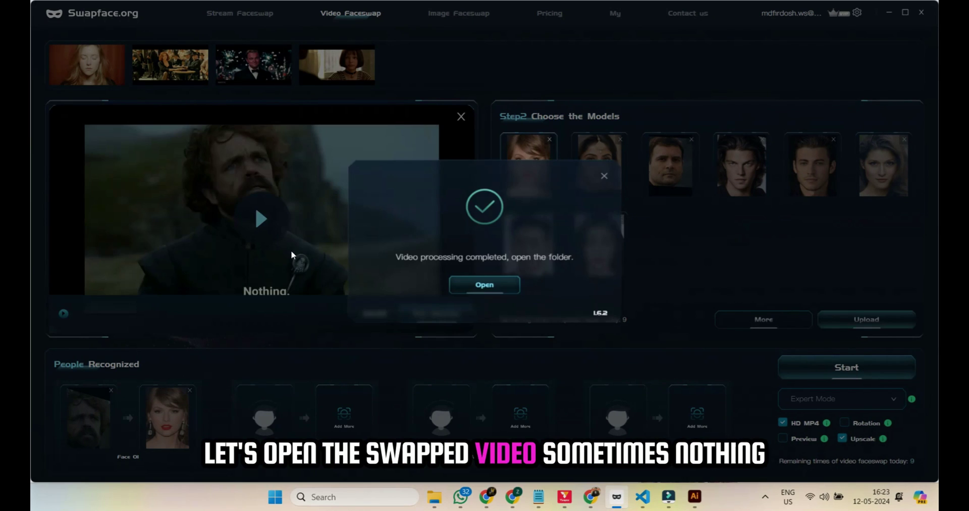
{"action": "left_click", "coordinate": [485, 286]}
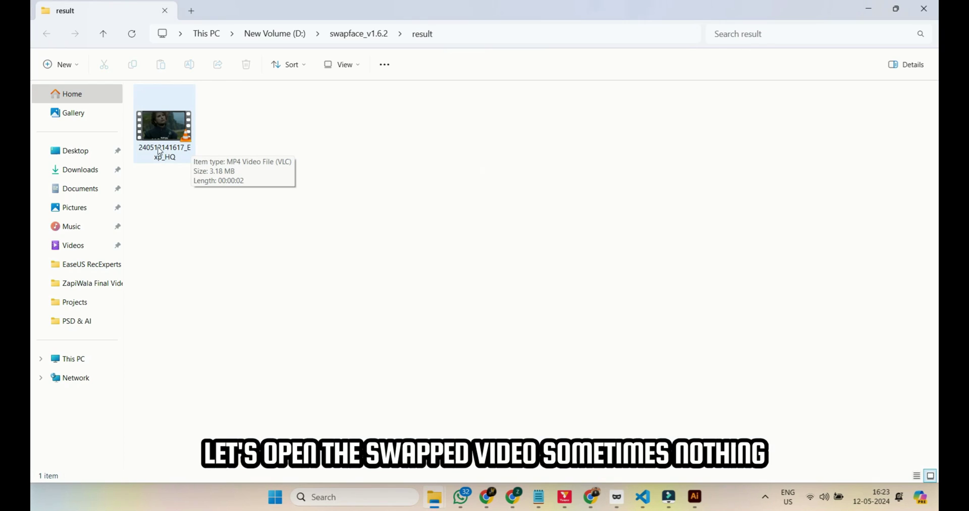